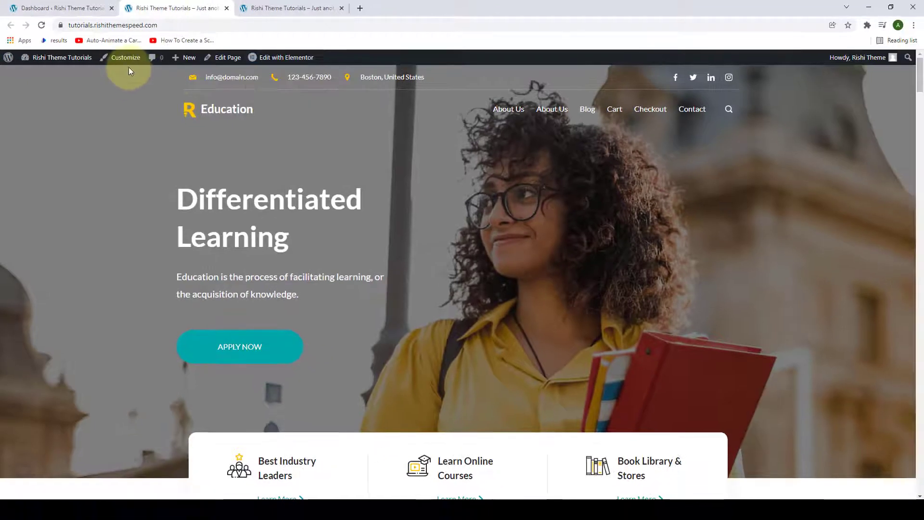
Open the Rishi Theme page under Appearance and scroll down to its Customizer options list.
click(79, 10)
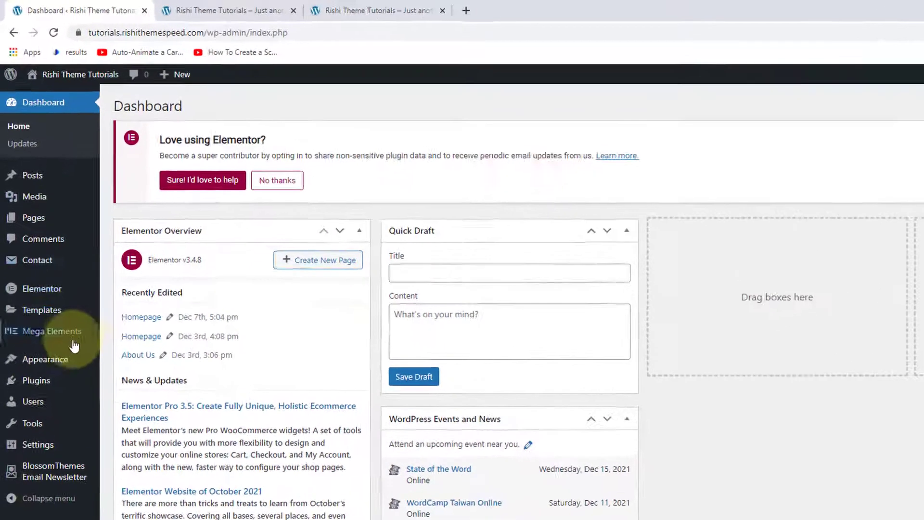
mouse_move(50, 284)
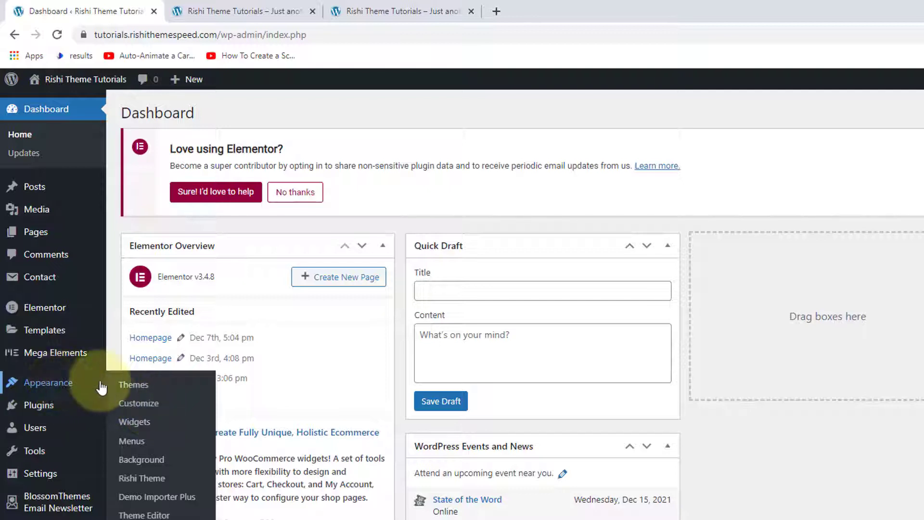
click(152, 479)
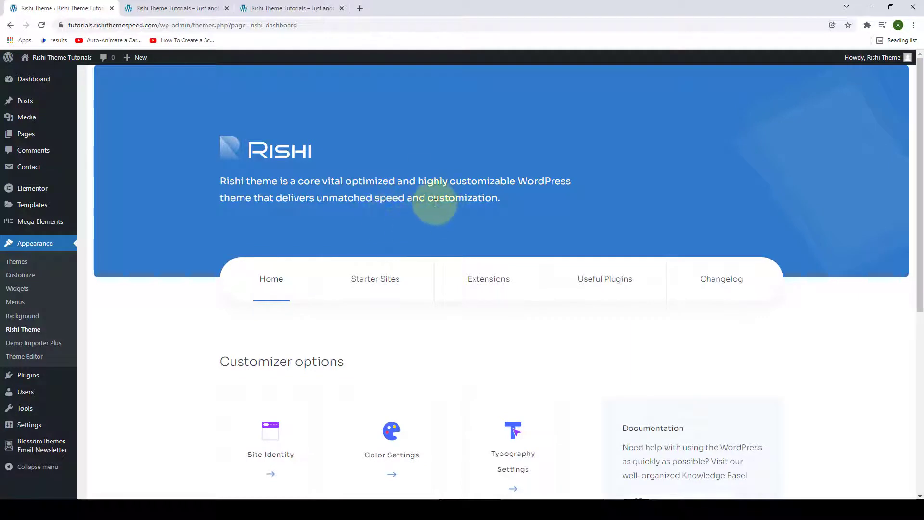
scroll(435, 203, down, 4)
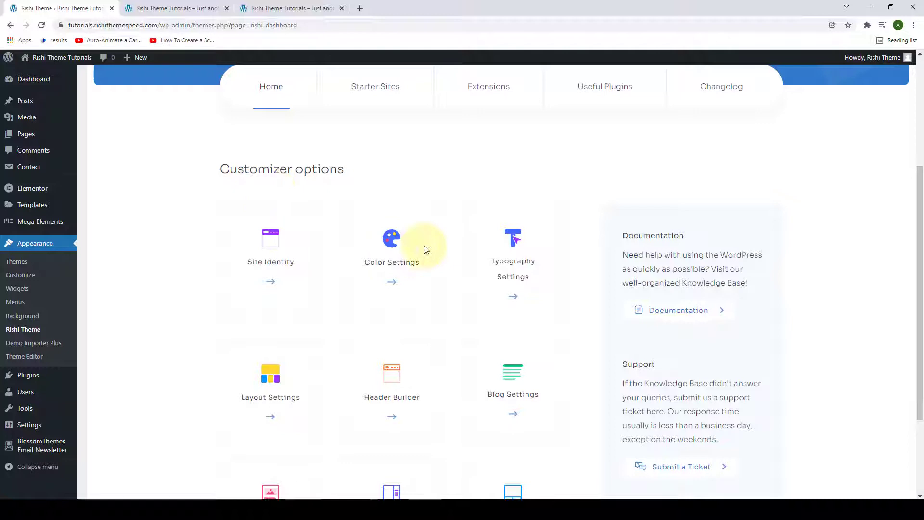
Jump from Color Settings into the Customizer, step back to the main menu, and reopen Colors.
click(395, 284)
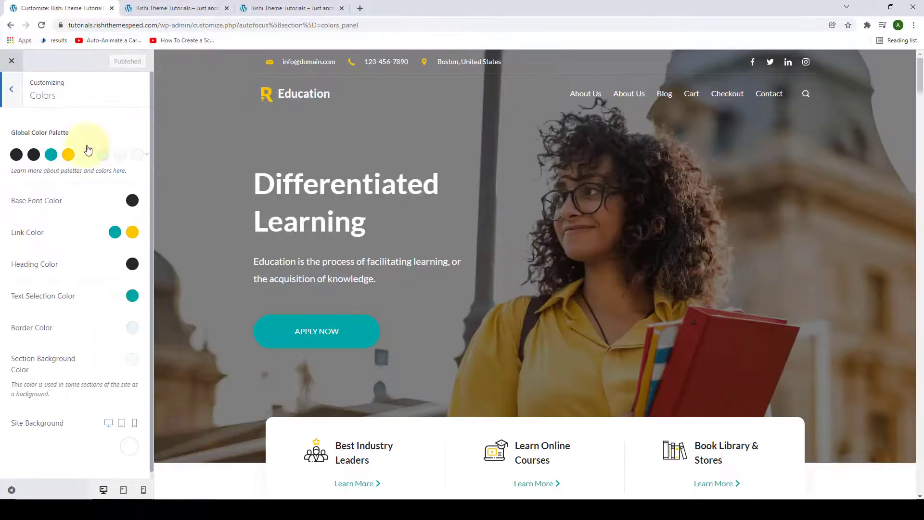
click(11, 91)
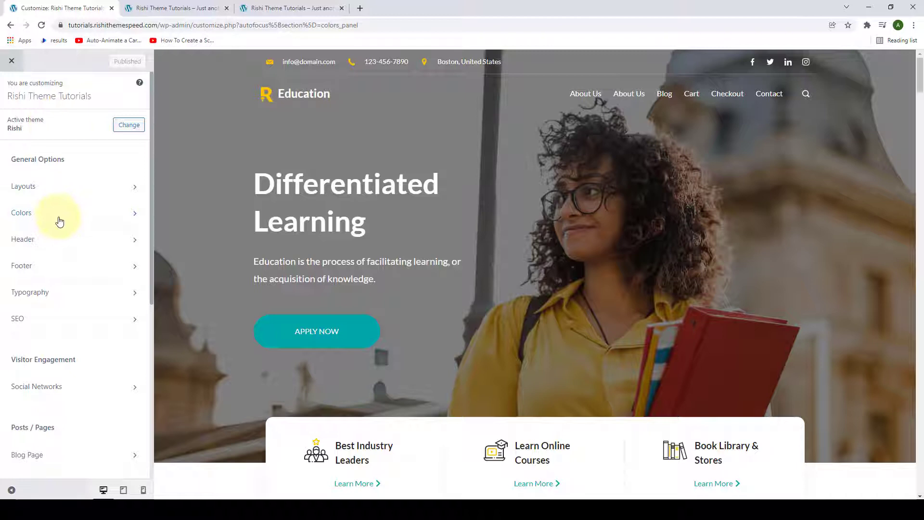
click(135, 214)
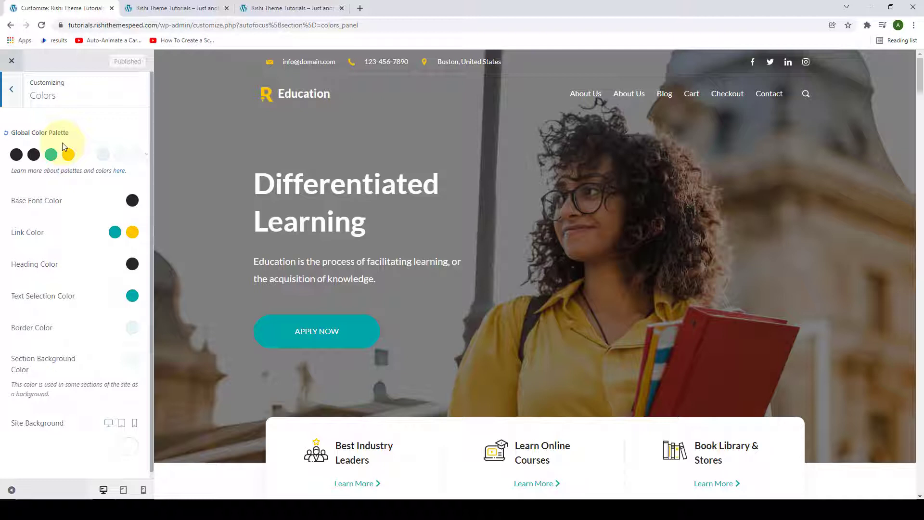
Choose Palette #2 from the Global Color Palette presets and scroll the preview to review it.
click(146, 154)
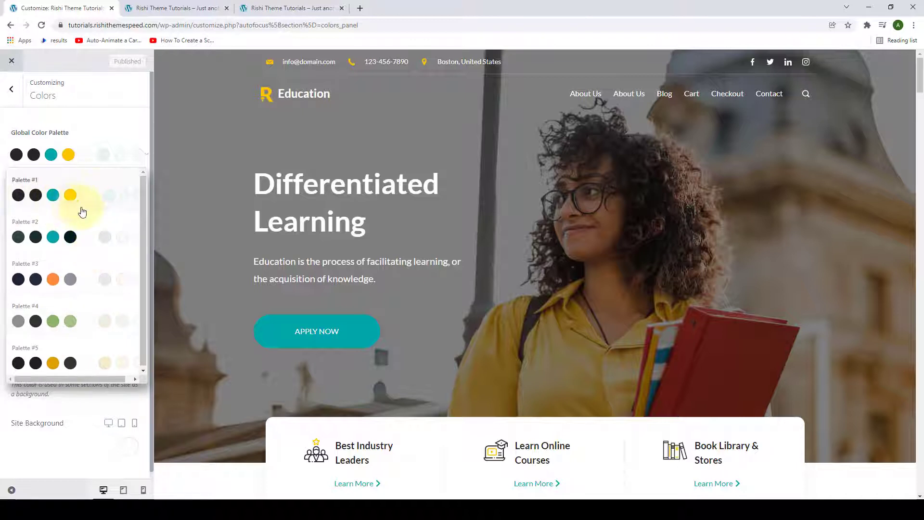
click(53, 226)
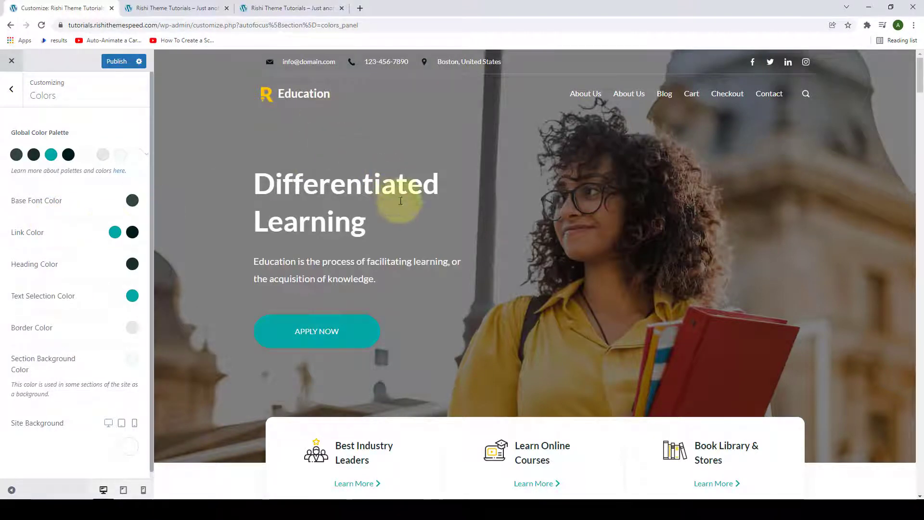
scroll(404, 215, down, 5)
scroll(650, 221, down, 6)
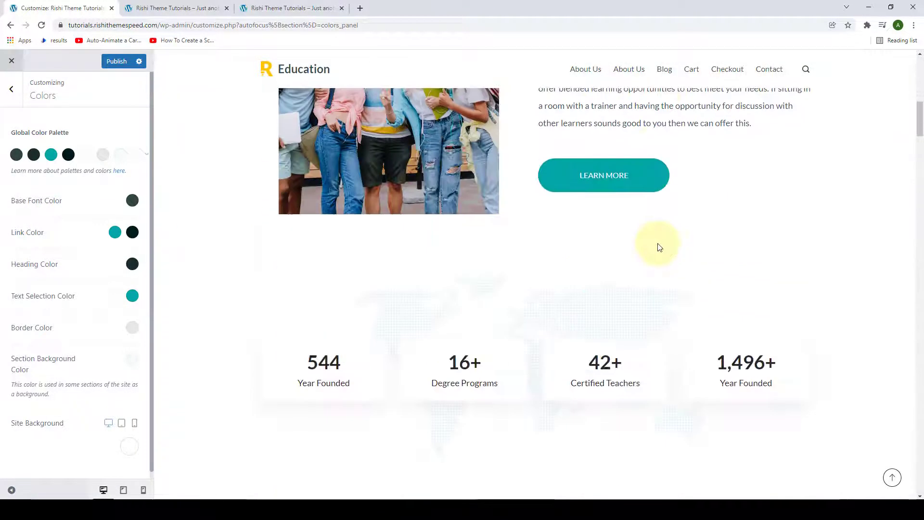
scroll(658, 248, up, 4)
scroll(659, 248, up, 8)
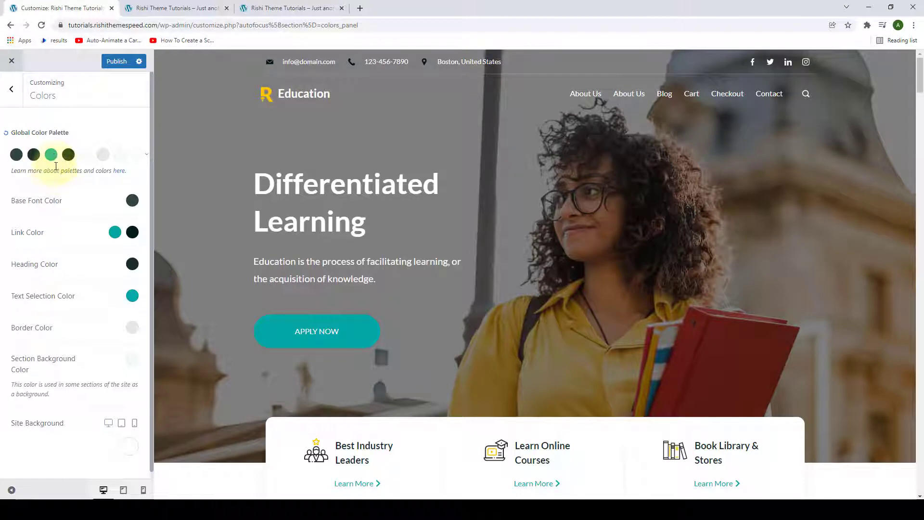
Set the third palette swatch to light teal RGBA 29, 166, 178 at 0.71 opacity.
click(52, 155)
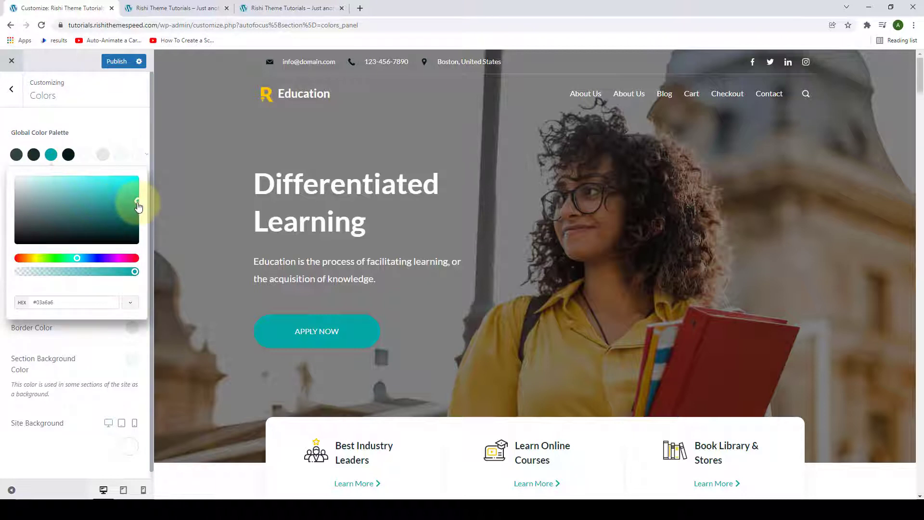
drag(137, 206, 112, 216)
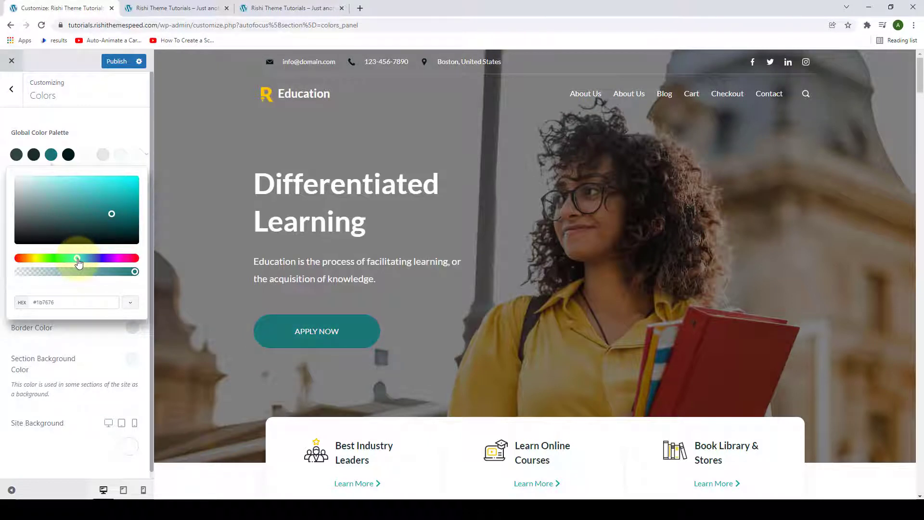
drag(78, 261, 91, 261)
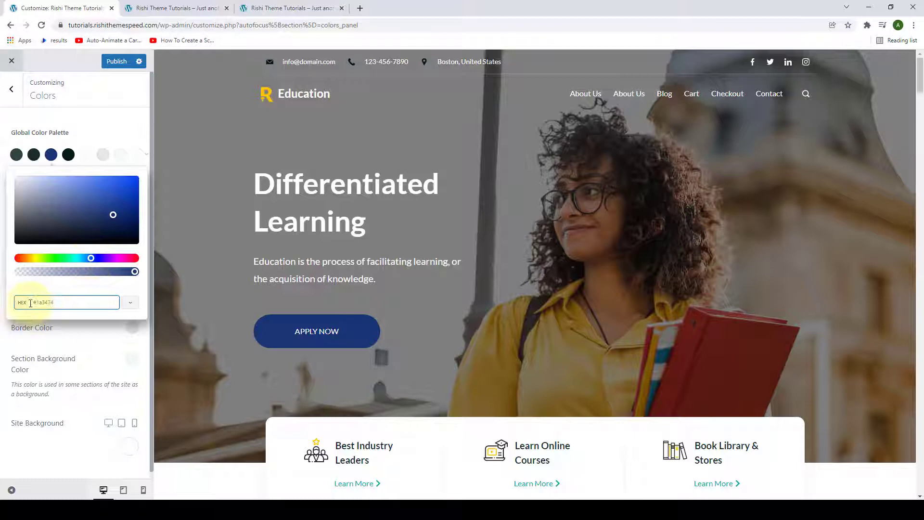
click(130, 302)
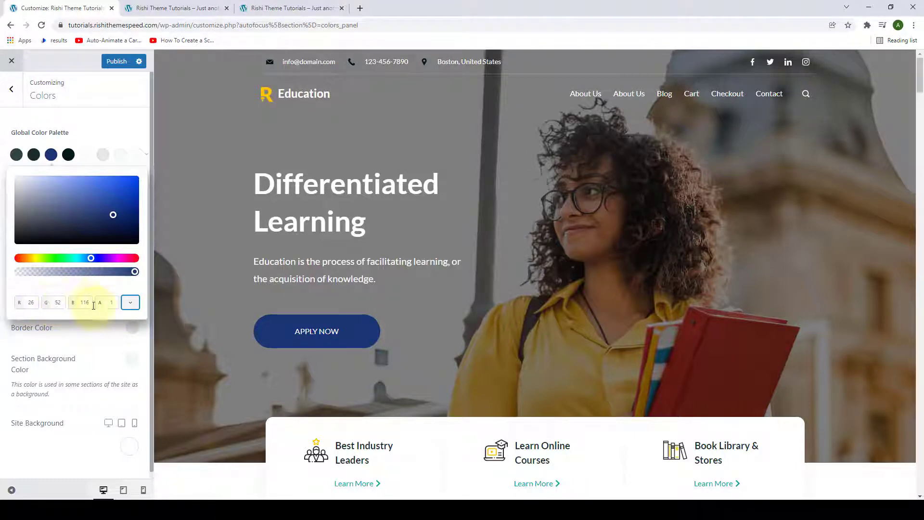
click(134, 303)
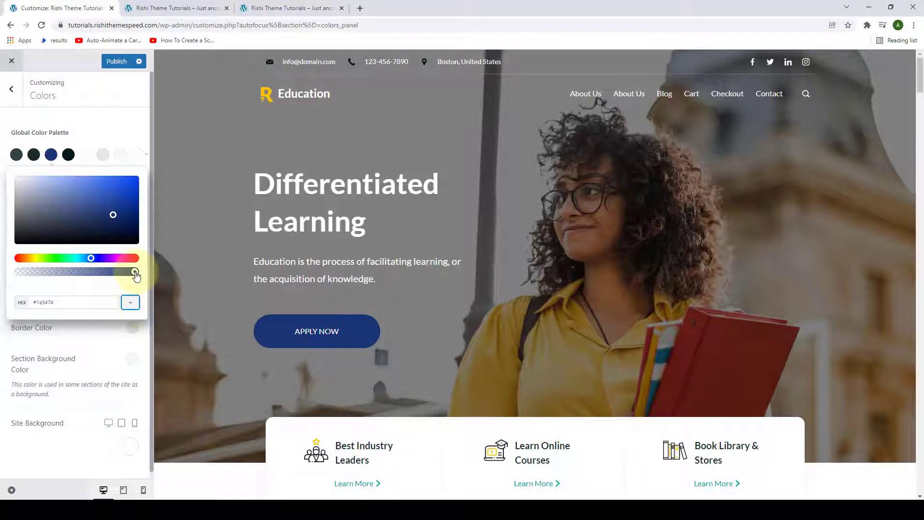
drag(134, 272, 76, 262)
click(89, 259)
click(112, 216)
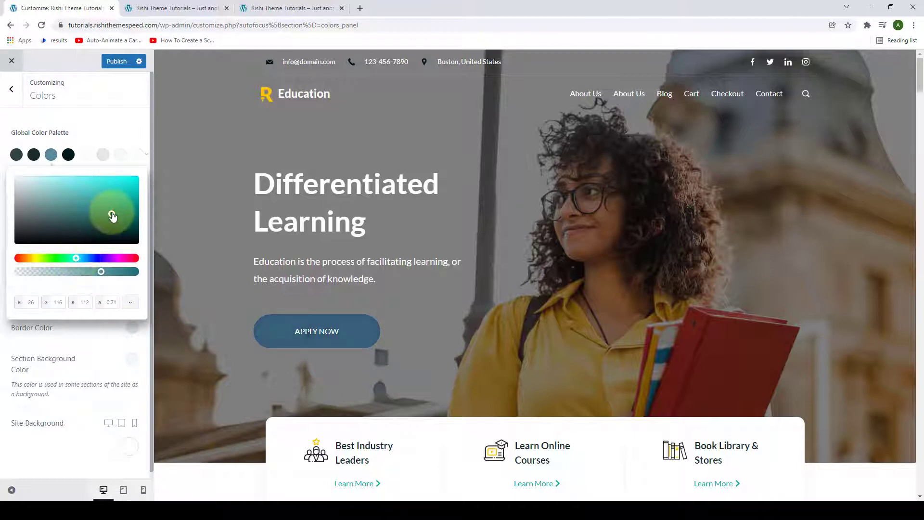
drag(112, 216, 121, 198)
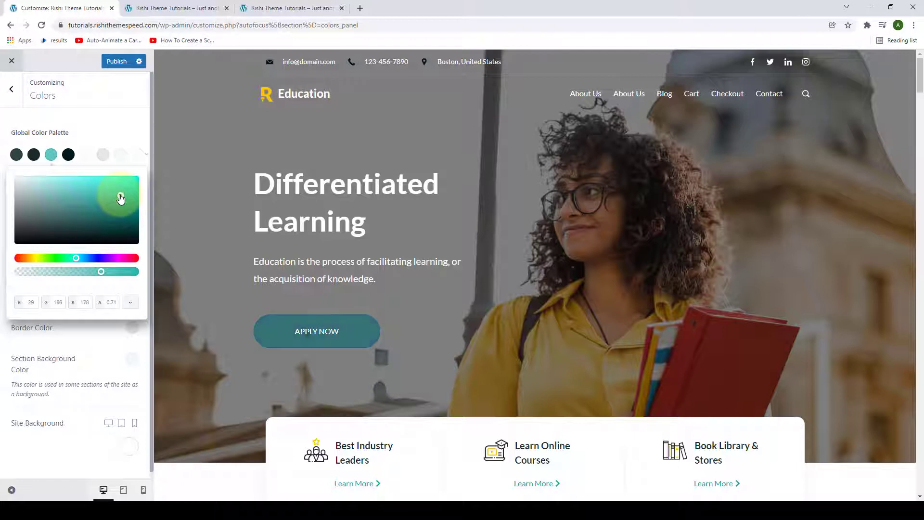
Close the third swatch's colour picker and scroll the preview to review the new palette.
click(124, 137)
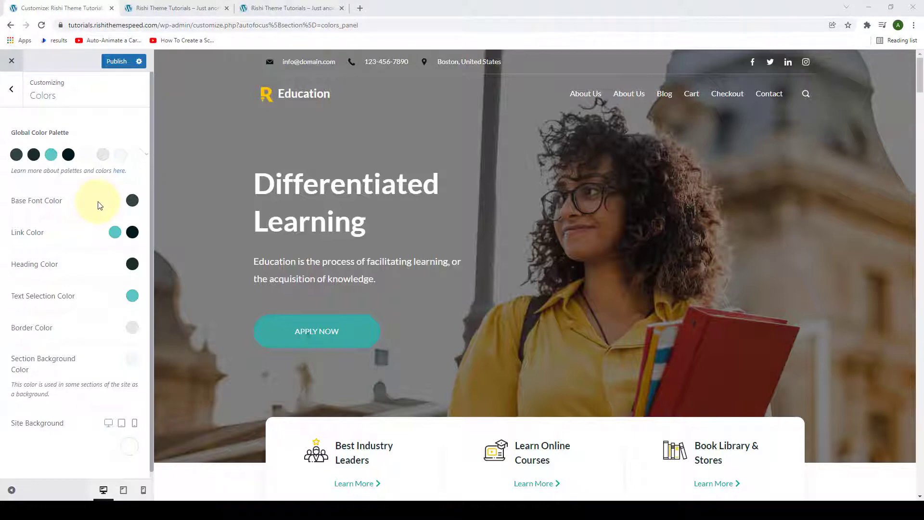
scroll(489, 198, down, 9)
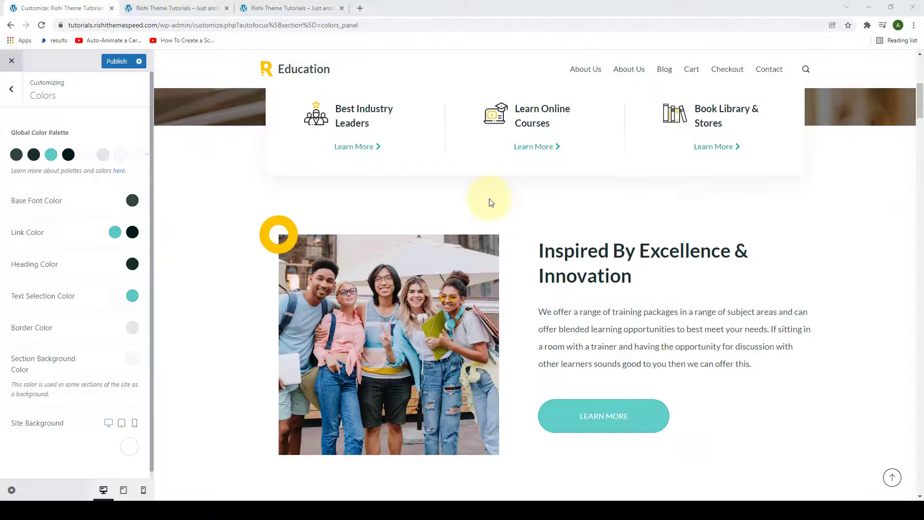
scroll(597, 215, up, 1)
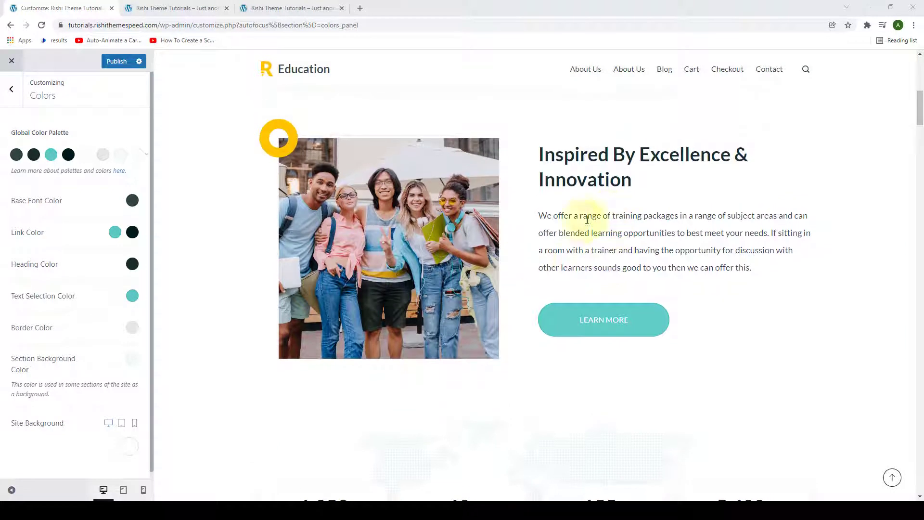
Set the Base Font Color to translucent blue (RGBA 21, 24, 178, 0.8).
click(135, 202)
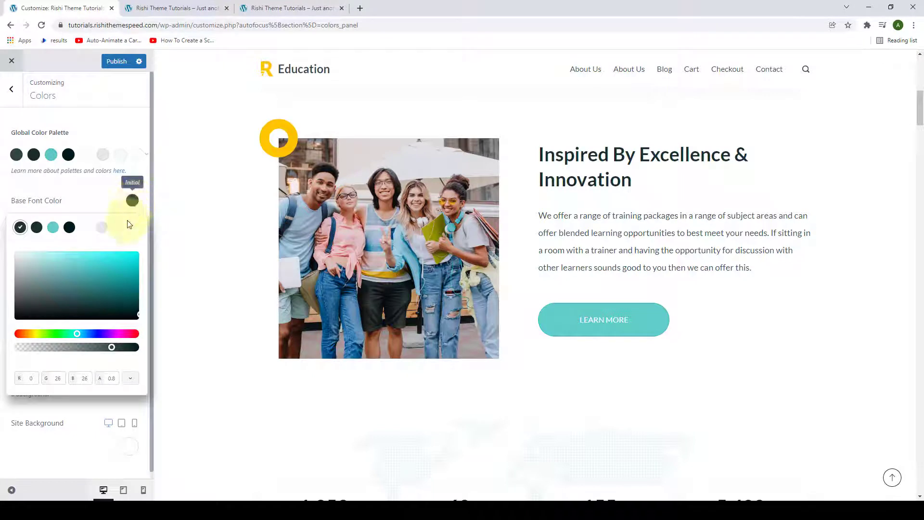
mouse_move(78, 332)
mouse_down()
mouse_move(89, 332)
mouse_move(78, 333)
mouse_up()
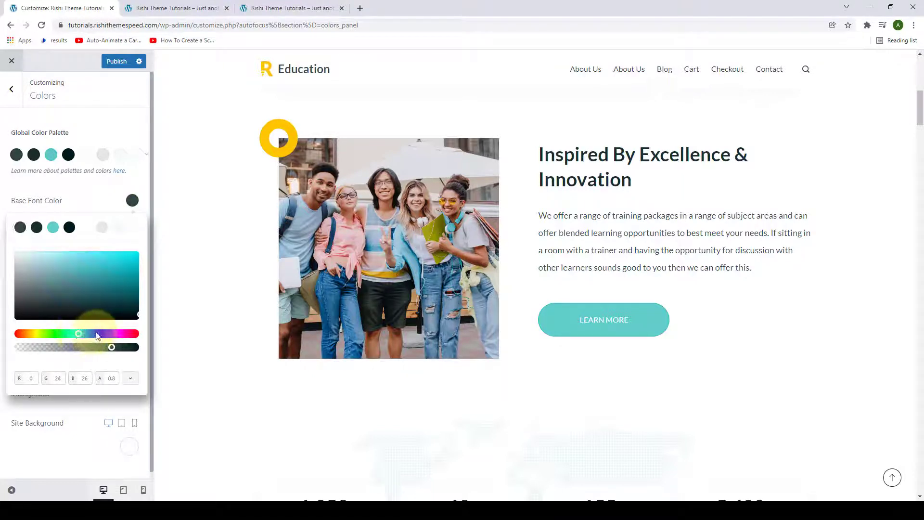
click(97, 334)
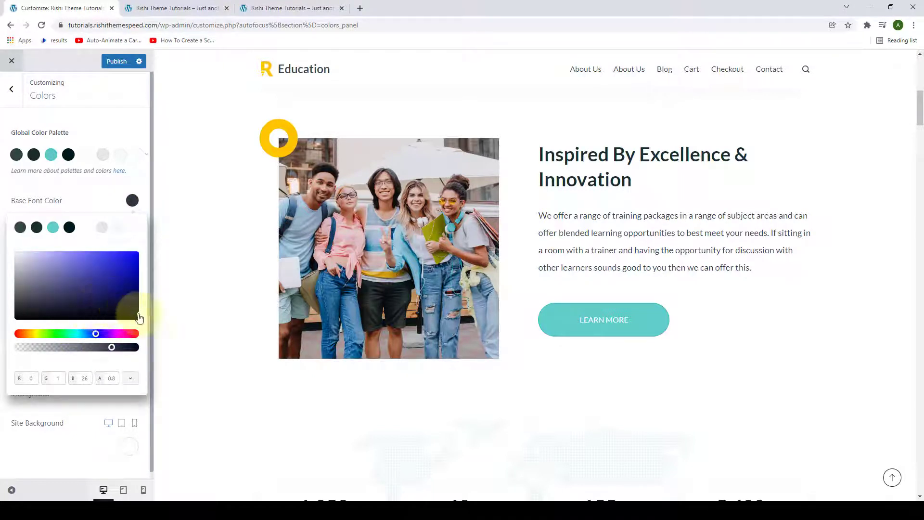
drag(128, 290, 126, 273)
scroll(616, 233, down, 9)
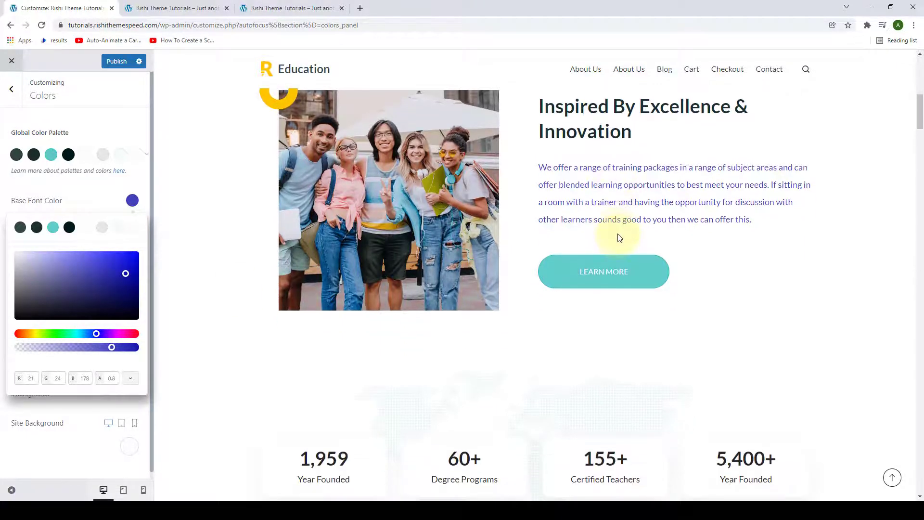
scroll(618, 244, down, 2)
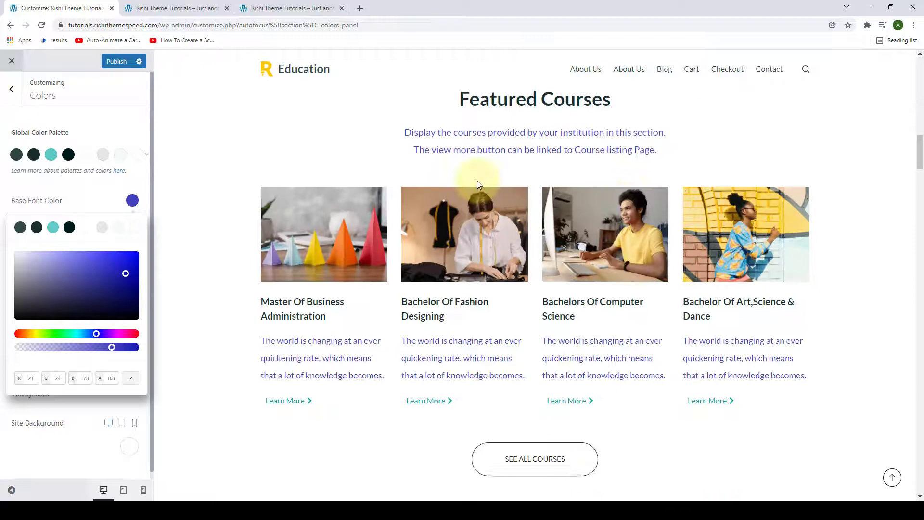
scroll(702, 297, down, 1)
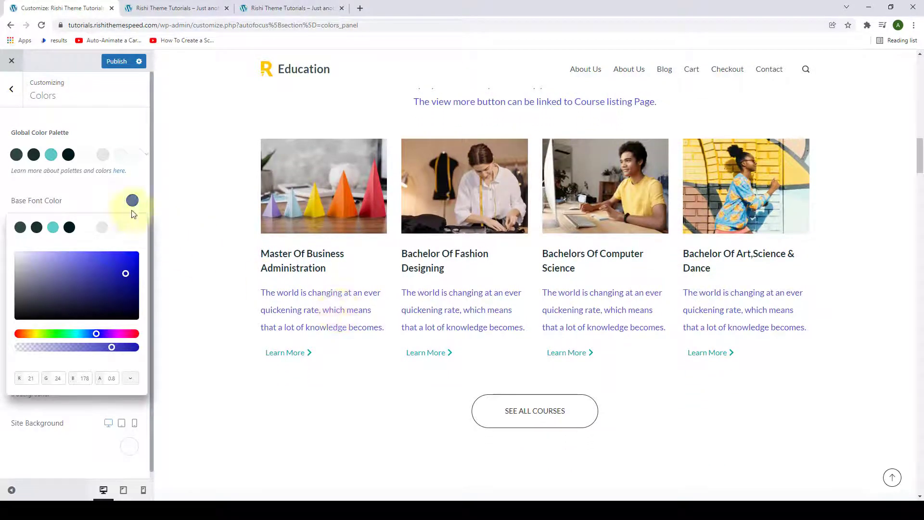
click(98, 195)
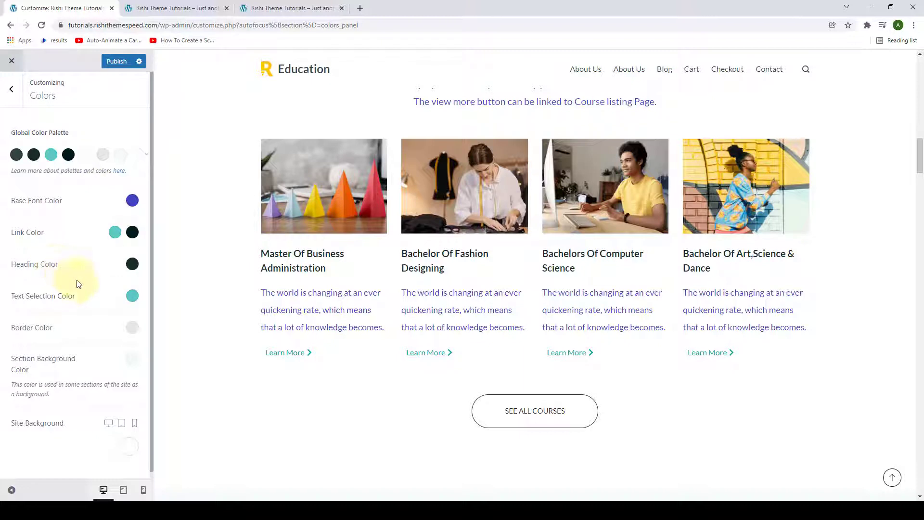
Set the Heading Color to bright red (RGBA 210, 28, 28, 0.9) and check the preview.
click(132, 264)
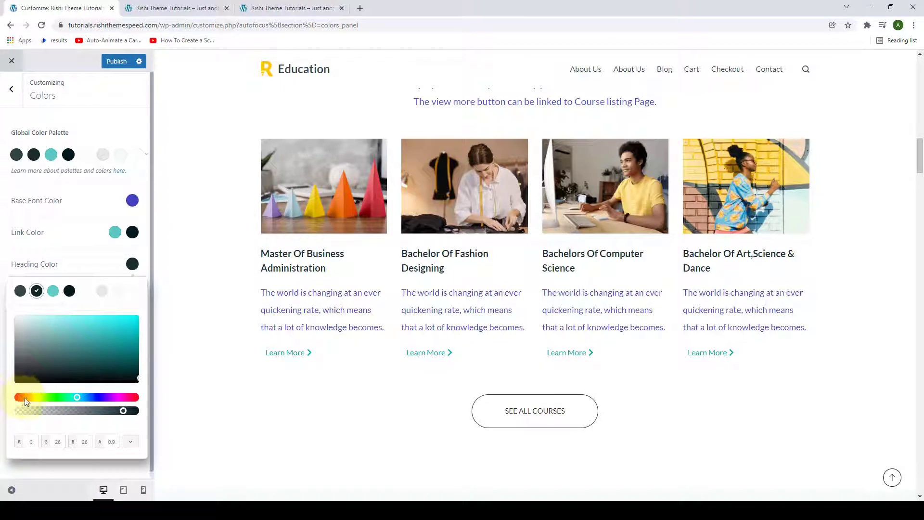
click(77, 397)
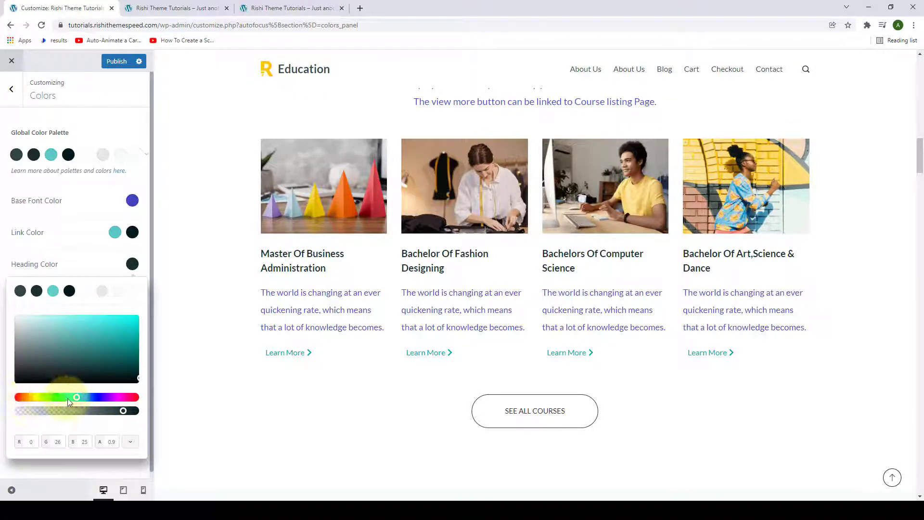
drag(77, 397, 18, 398)
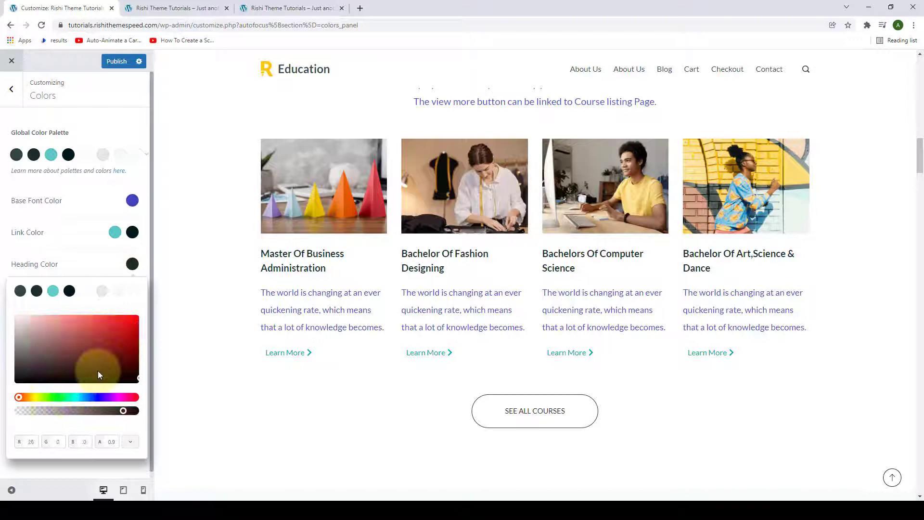
drag(128, 371, 123, 330)
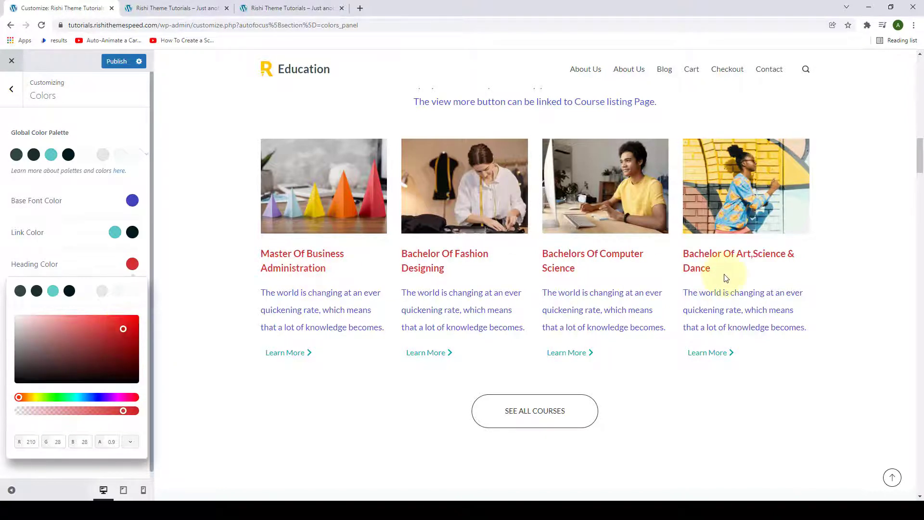
scroll(726, 279, down, 2)
scroll(724, 277, down, 6)
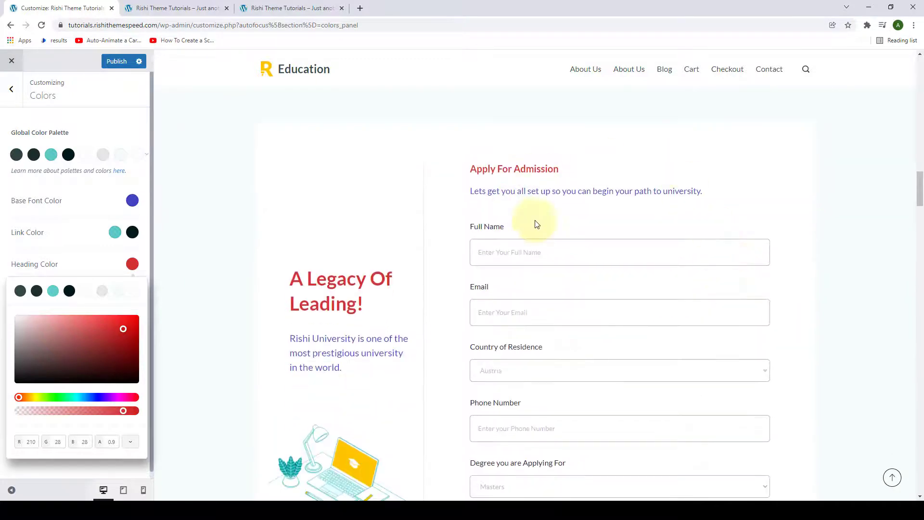
scroll(669, 256, up, 1)
scroll(668, 256, up, 5)
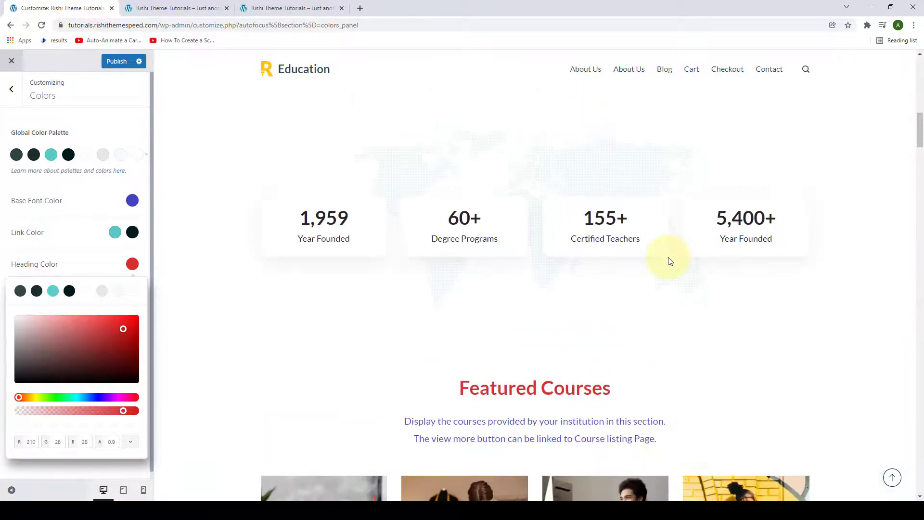
scroll(669, 261, up, 15)
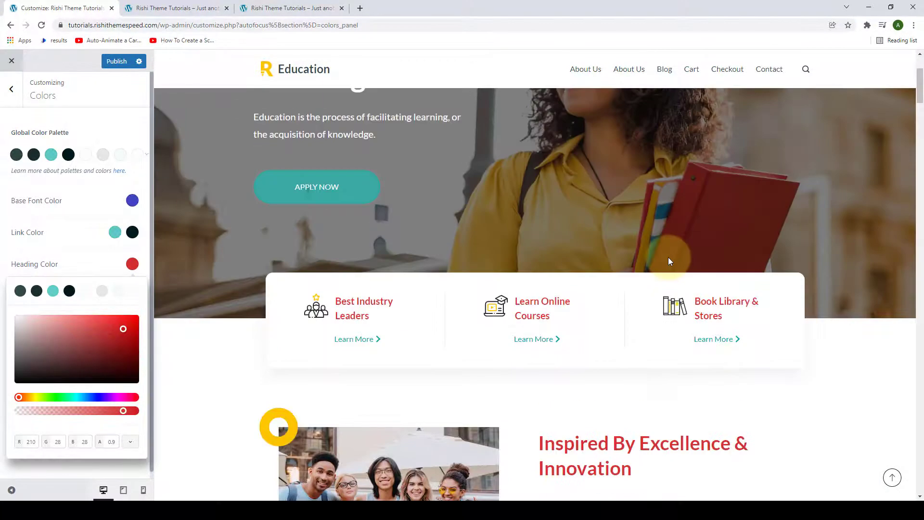
Set the Site Background to palette Color 7, nudged to the pale cyan #f3fbfc.
click(75, 253)
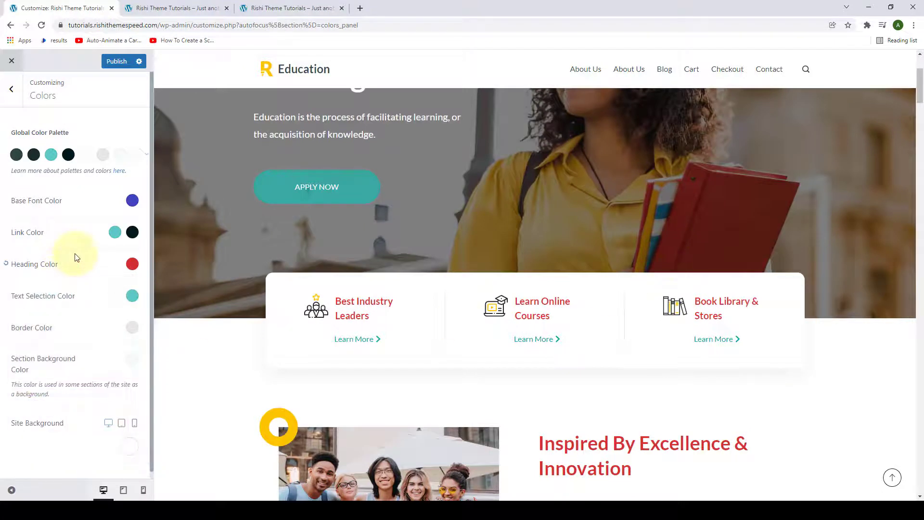
scroll(72, 375, down, 1)
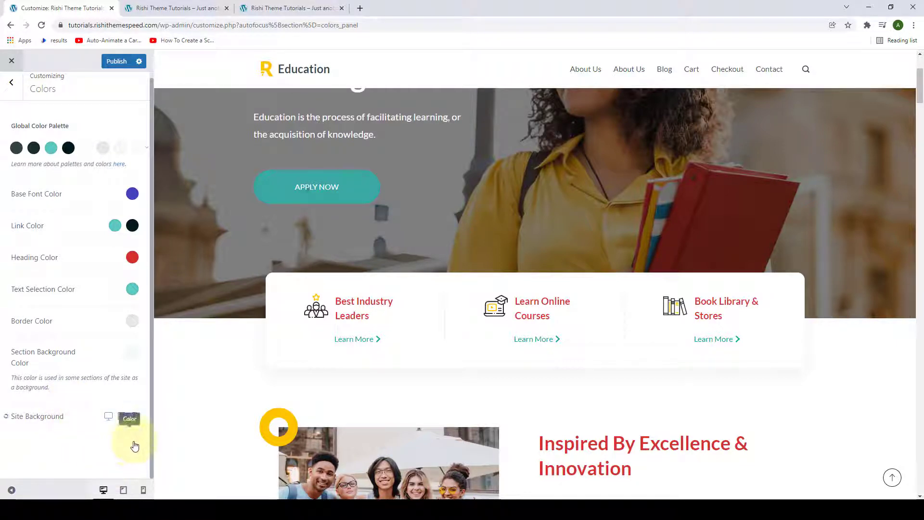
click(132, 442)
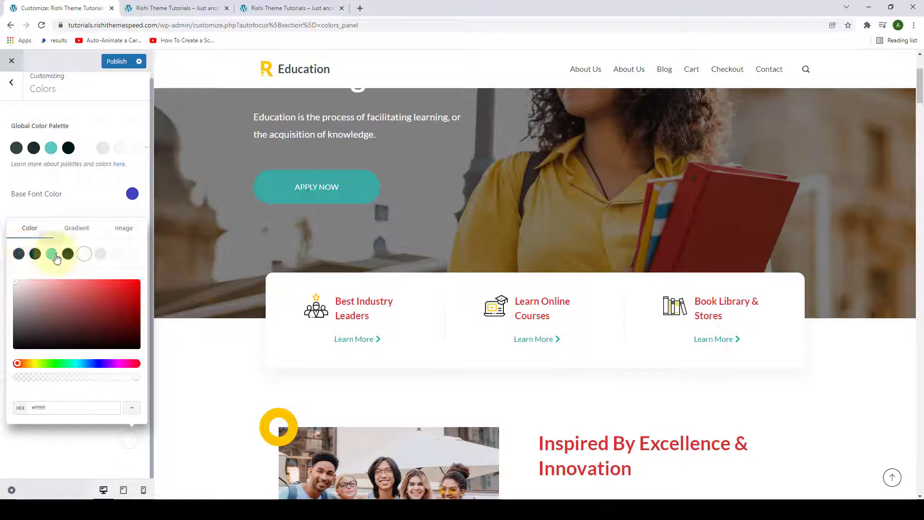
click(117, 256)
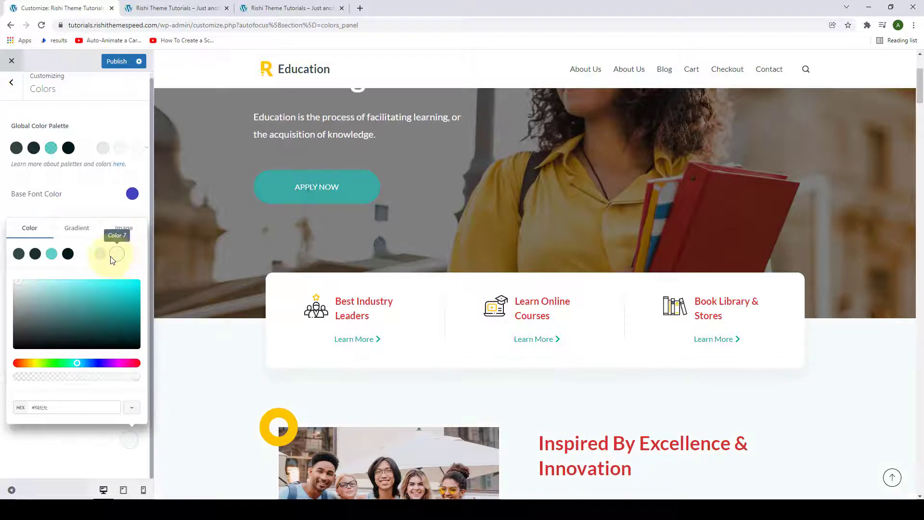
scroll(215, 351, down, 9)
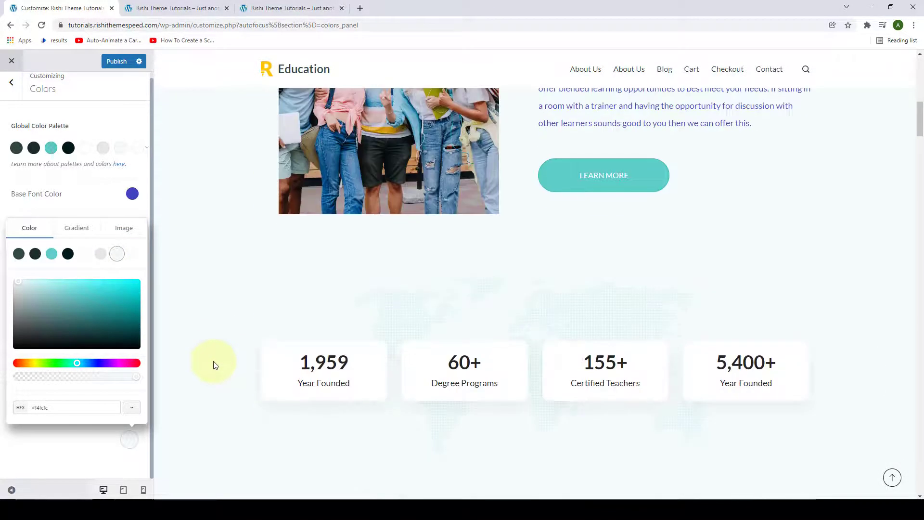
scroll(215, 363, up, 3)
scroll(213, 365, up, 7)
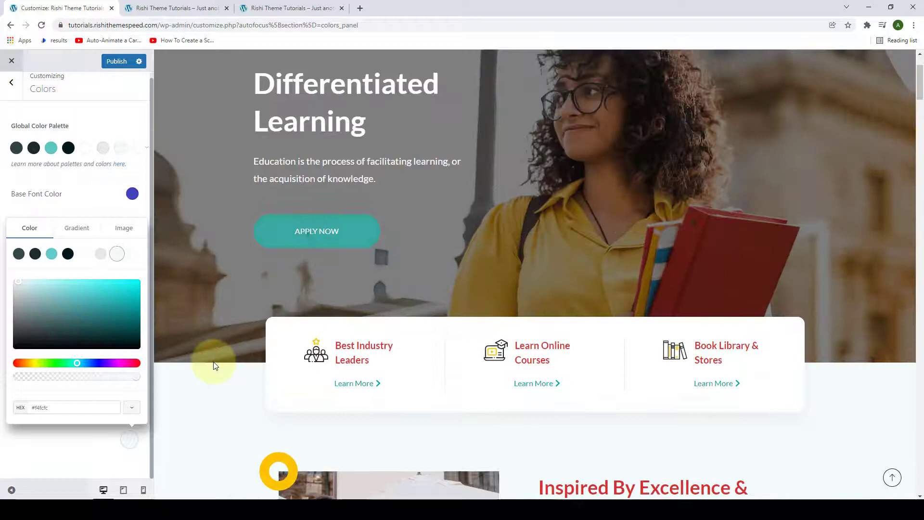
scroll(213, 362, down, 12)
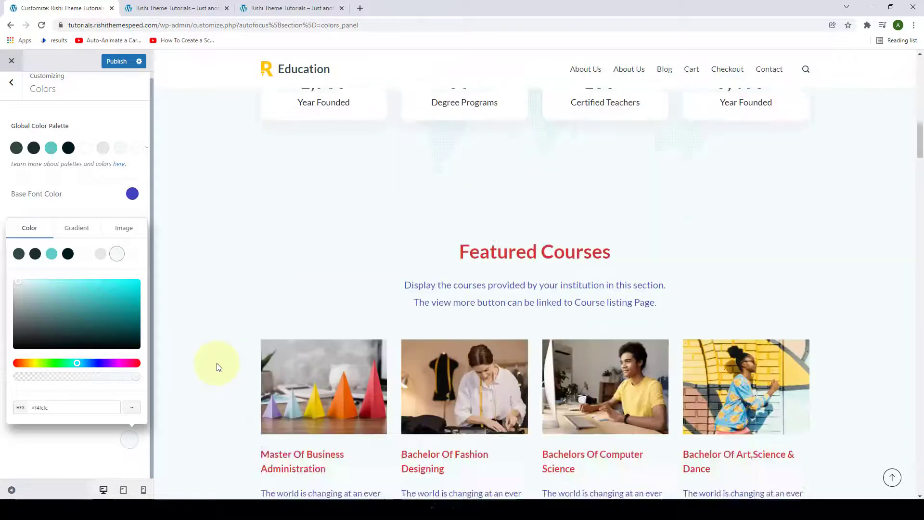
scroll(216, 362, down, 7)
click(77, 366)
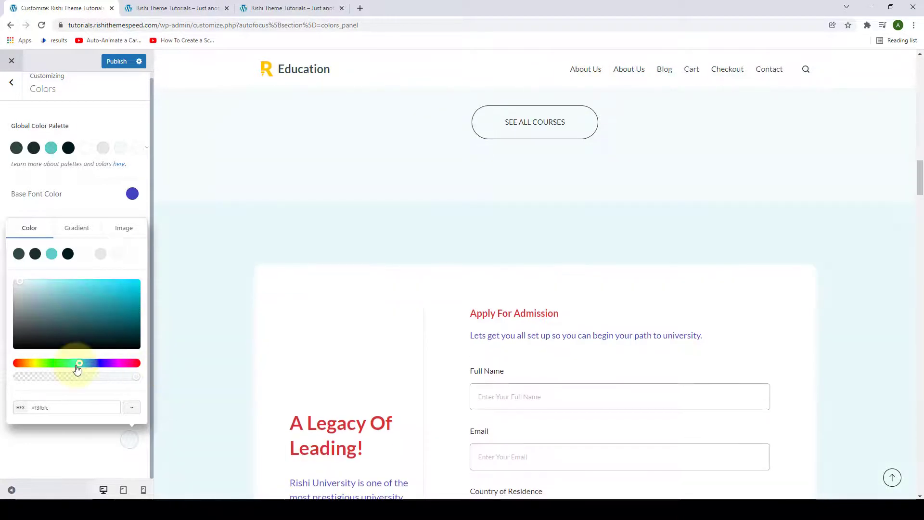
Try a linear gradient as the site background type.
click(77, 228)
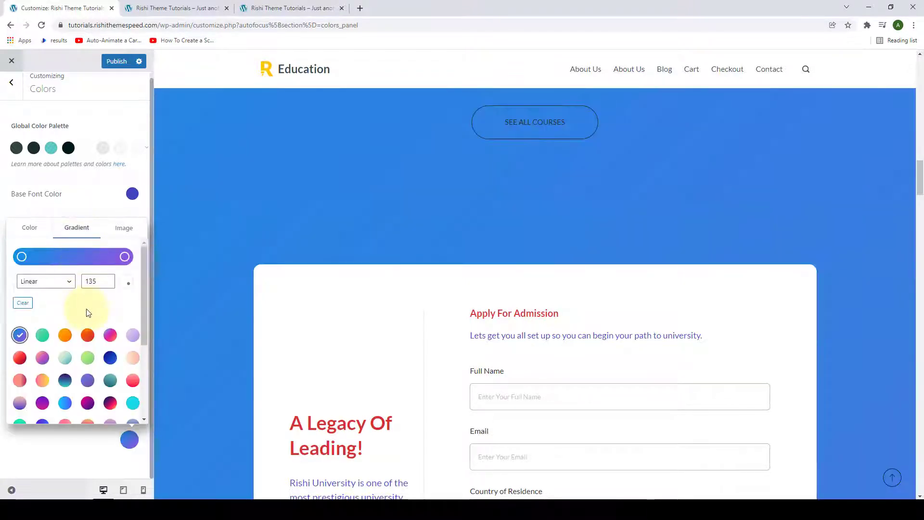
scroll(73, 332, down, 2)
scroll(114, 390, down, 1)
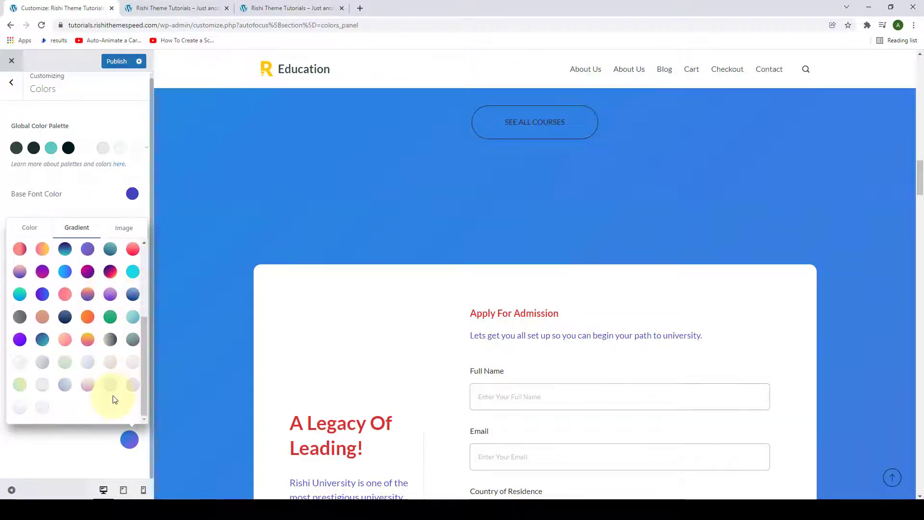
scroll(63, 398, up, 3)
scroll(63, 398, up, 2)
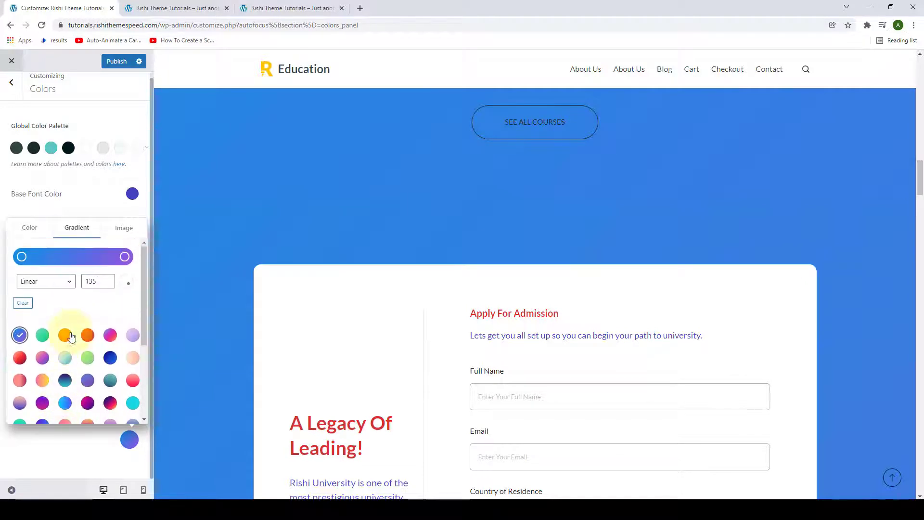
click(65, 282)
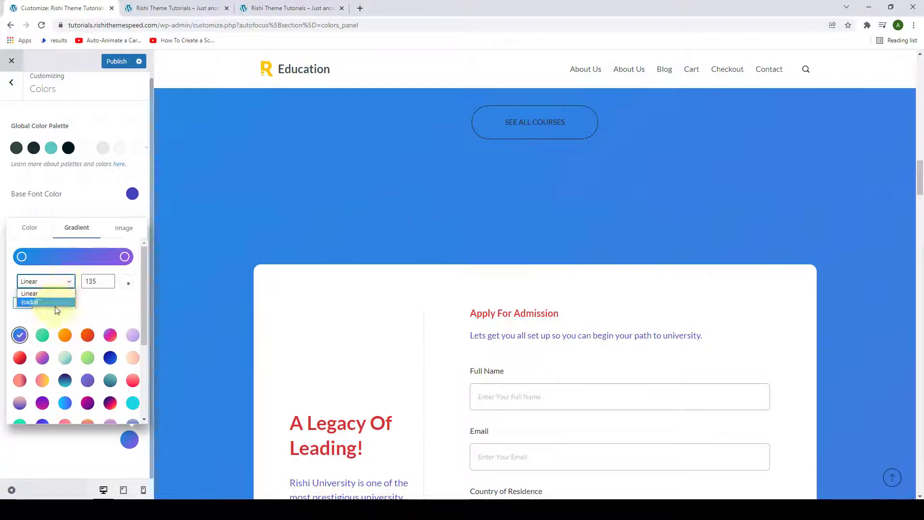
click(107, 303)
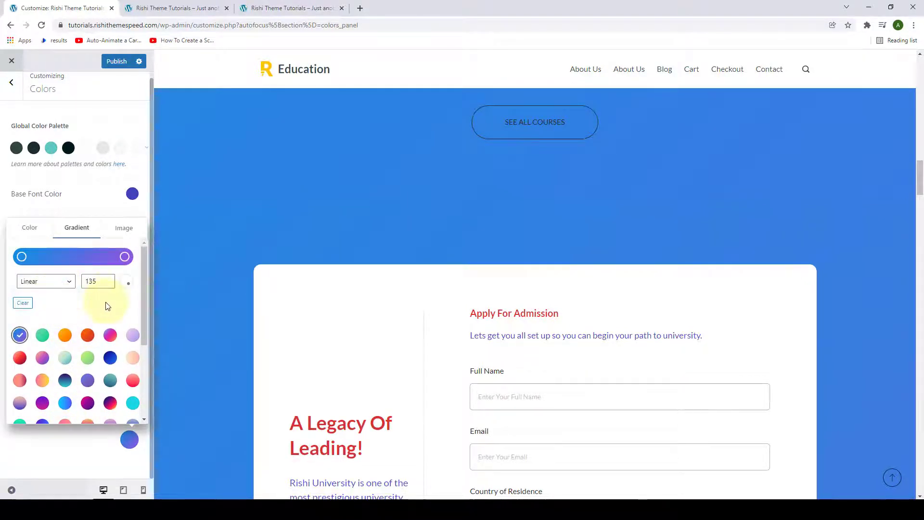
Switch the site background to Image and review its repeat, size and attachment options.
click(123, 231)
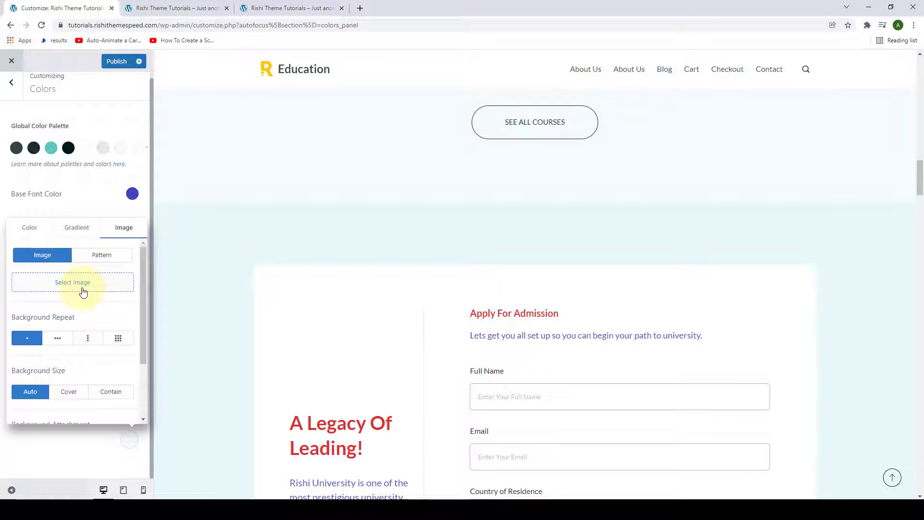
scroll(90, 320, down, 3)
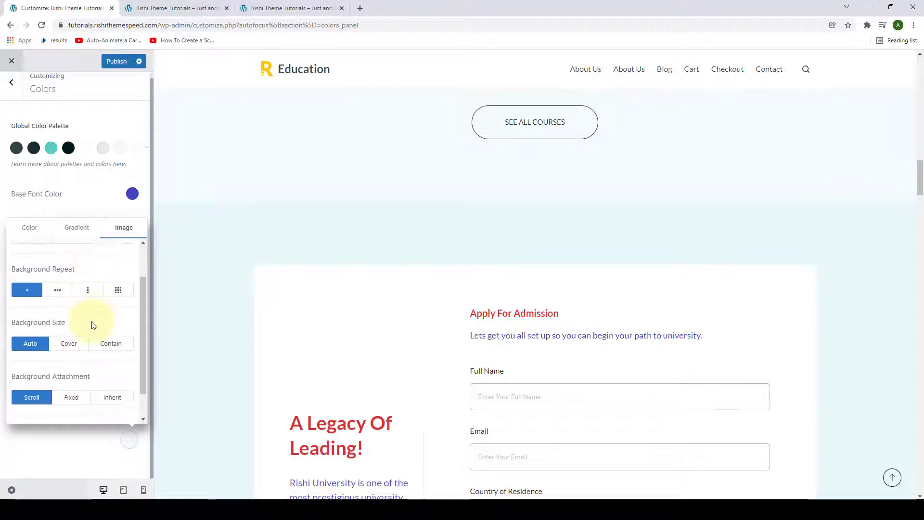
scroll(92, 385, up, 3)
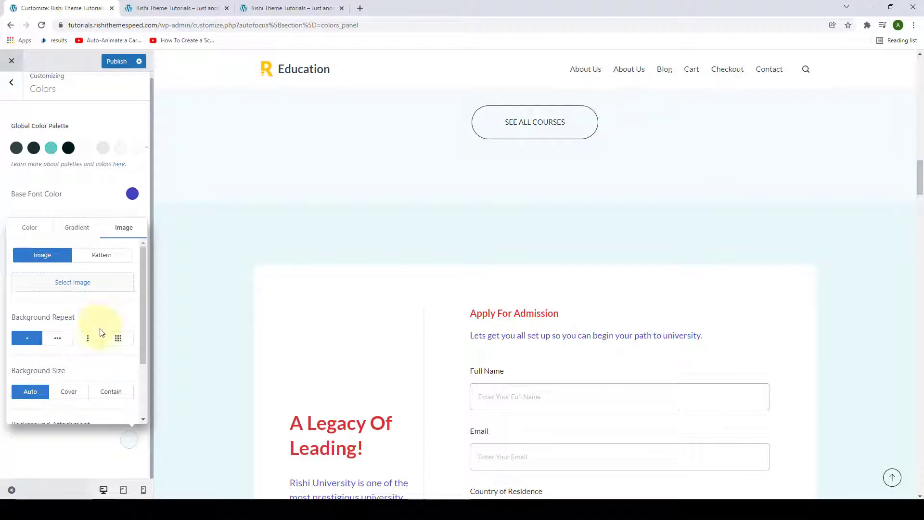
Set the tablet Site Background to white palette Color 5 (#ffffff), then select the mobile setting.
click(35, 233)
click(87, 207)
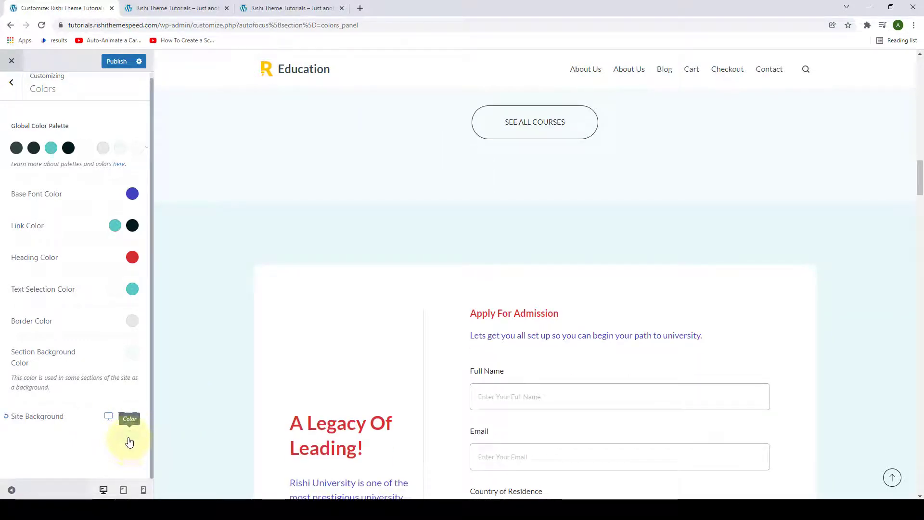
click(122, 418)
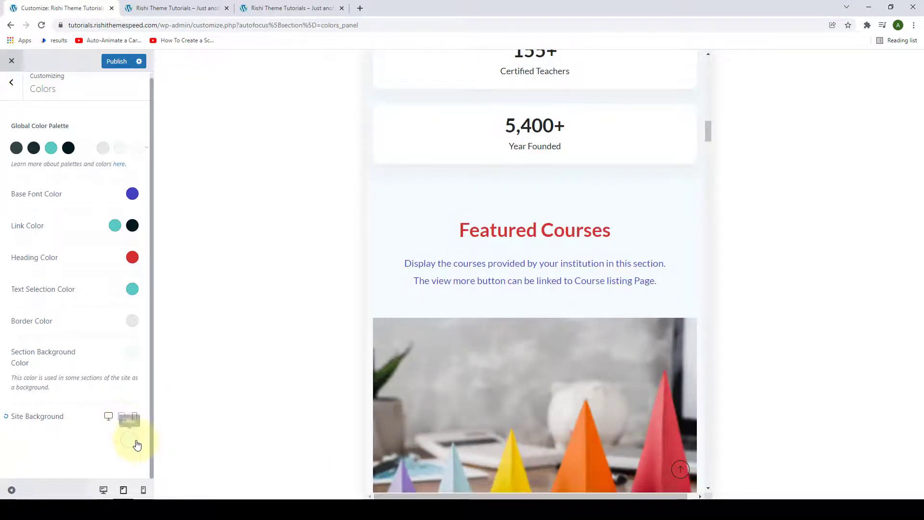
click(131, 443)
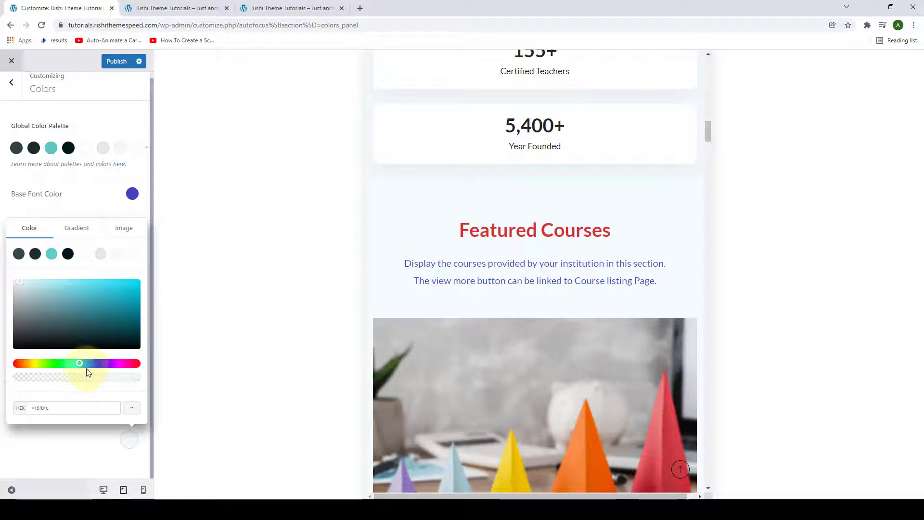
click(86, 255)
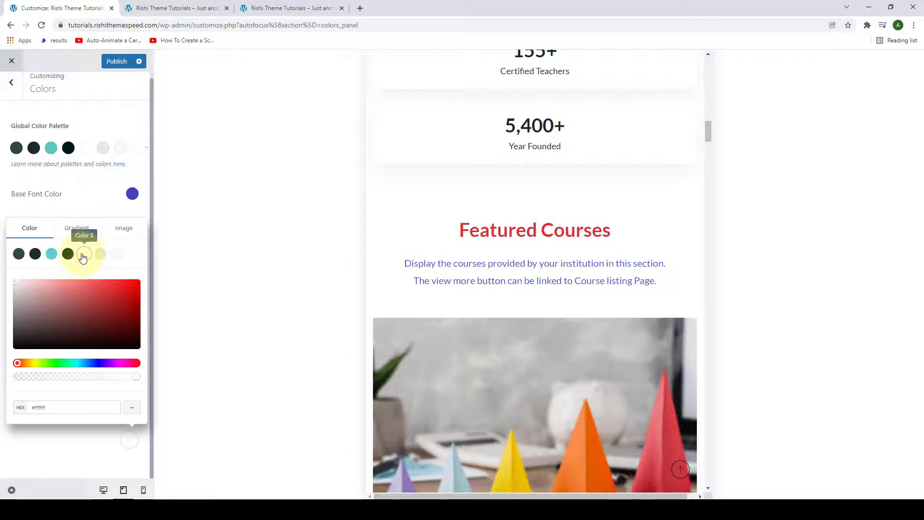
click(62, 449)
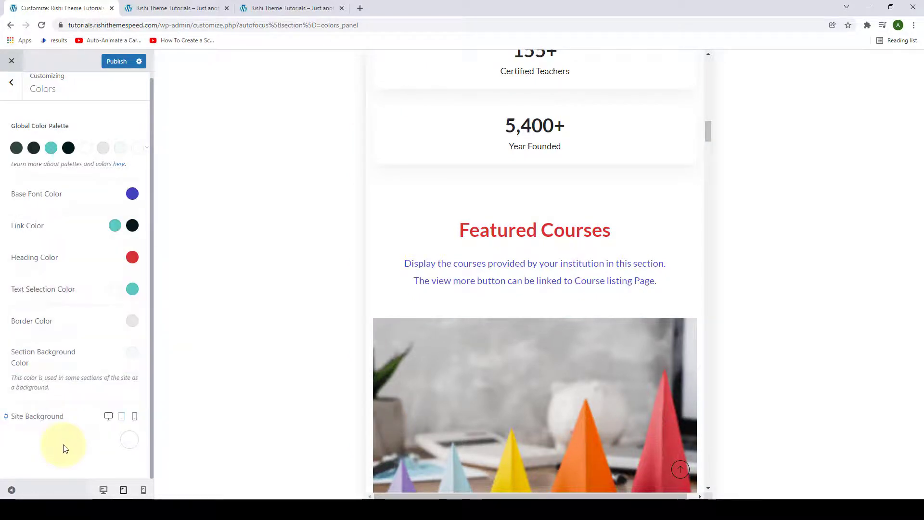
click(135, 420)
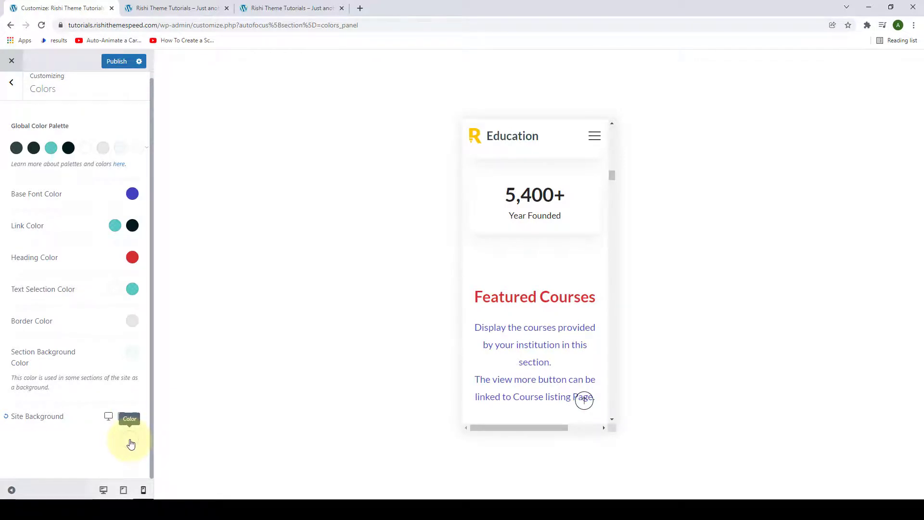
Set the mobile Site Background to light pink #eea4a4 and check it behind Featured Courses.
click(129, 440)
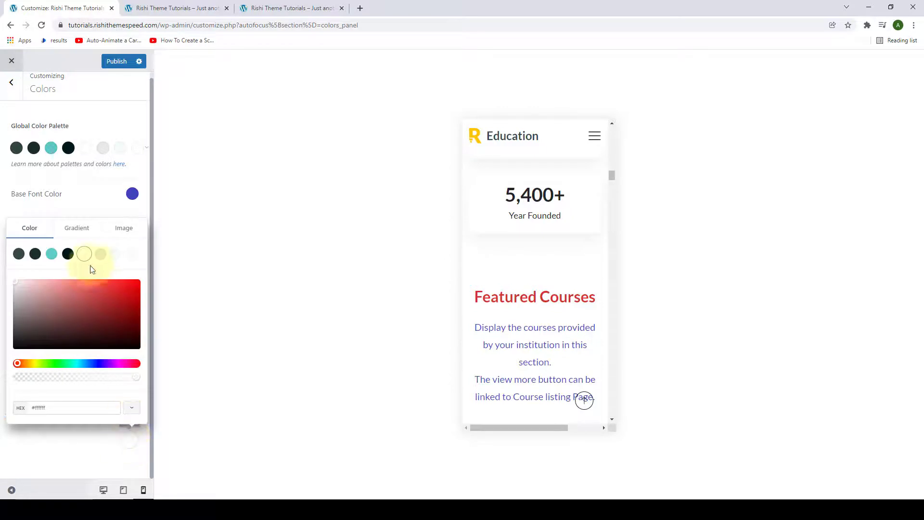
click(54, 286)
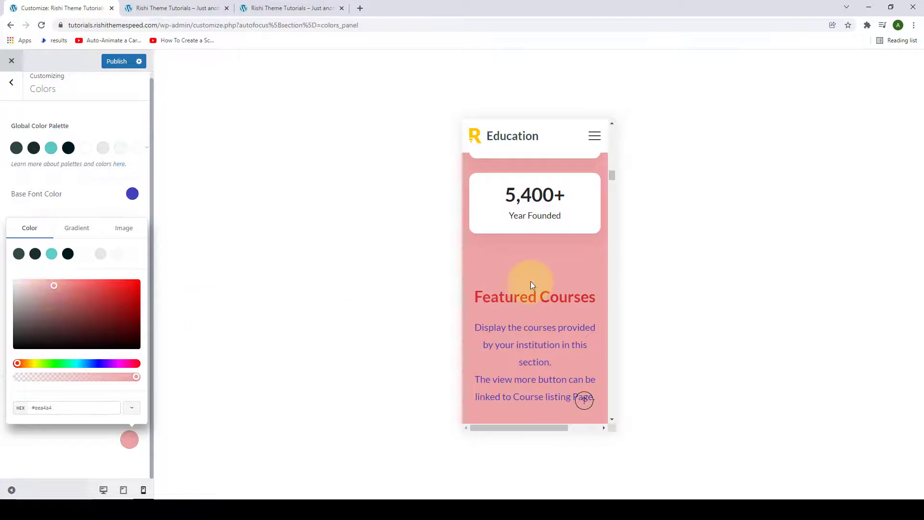
scroll(532, 285, down, 1)
scroll(532, 286, down, 6)
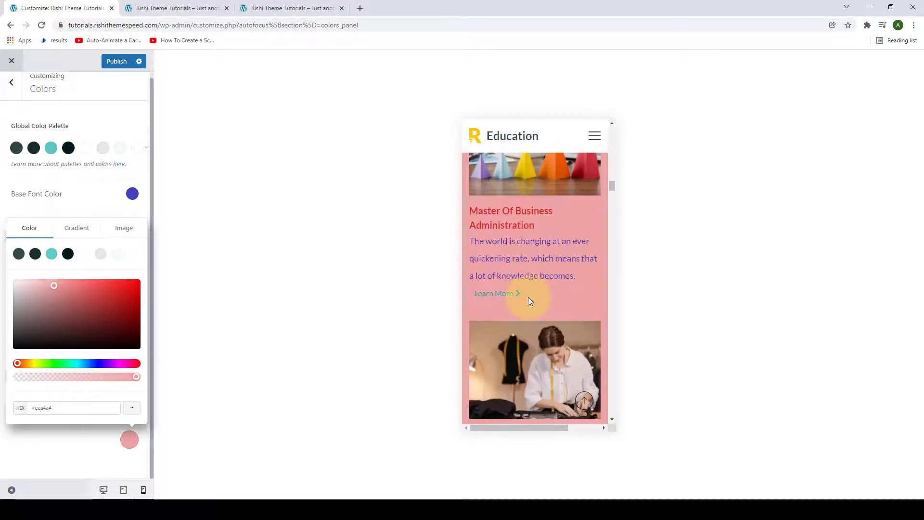
scroll(528, 297, down, 5)
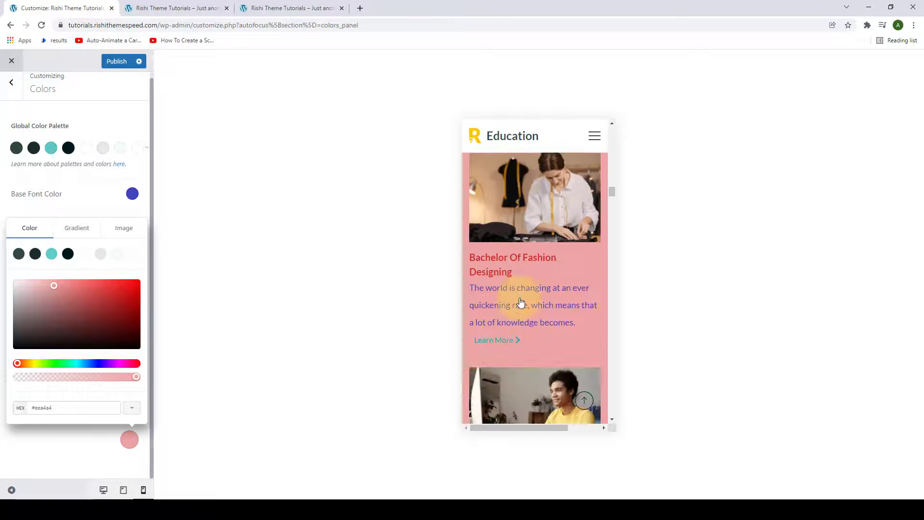
scroll(521, 300, down, 5)
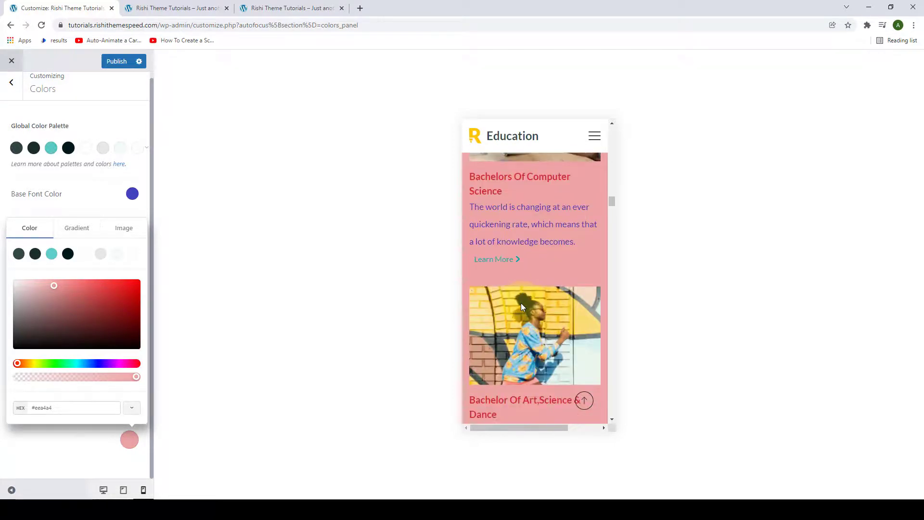
scroll(520, 302, up, 3)
scroll(522, 306, up, 4)
scroll(522, 306, up, 7)
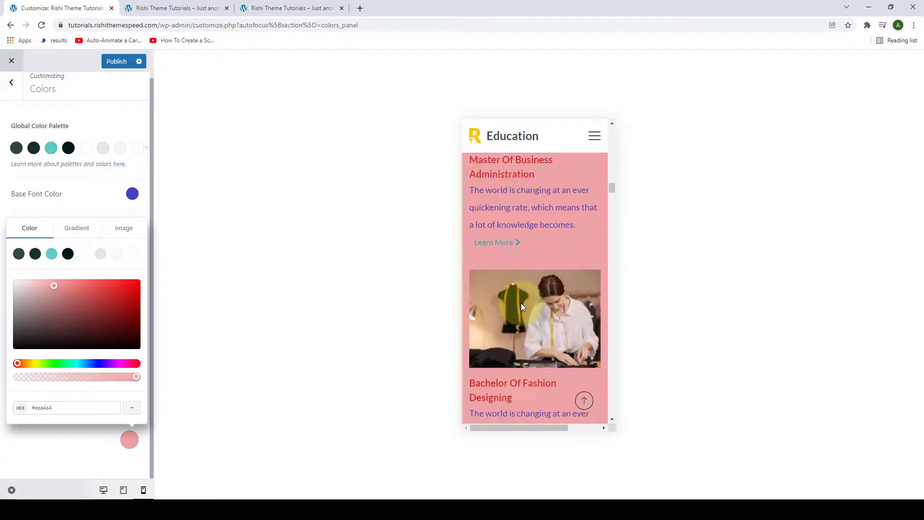
scroll(520, 302, up, 3)
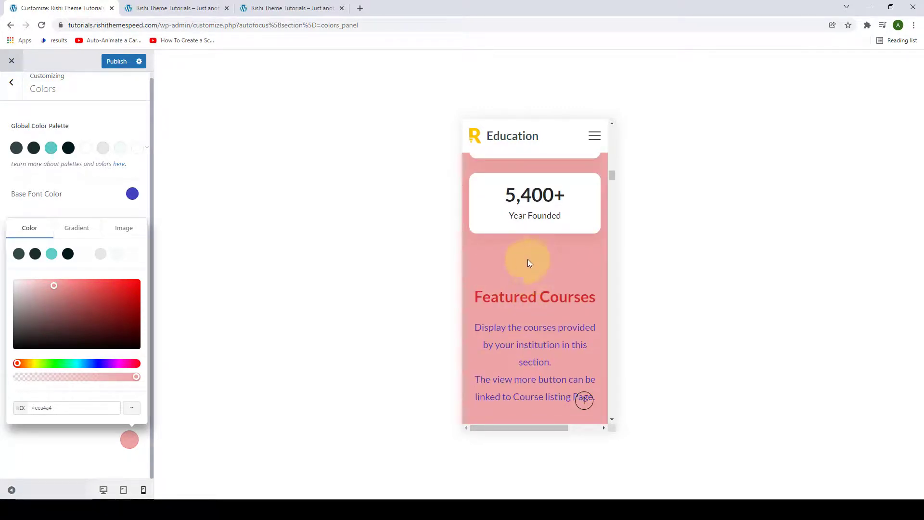
click(48, 430)
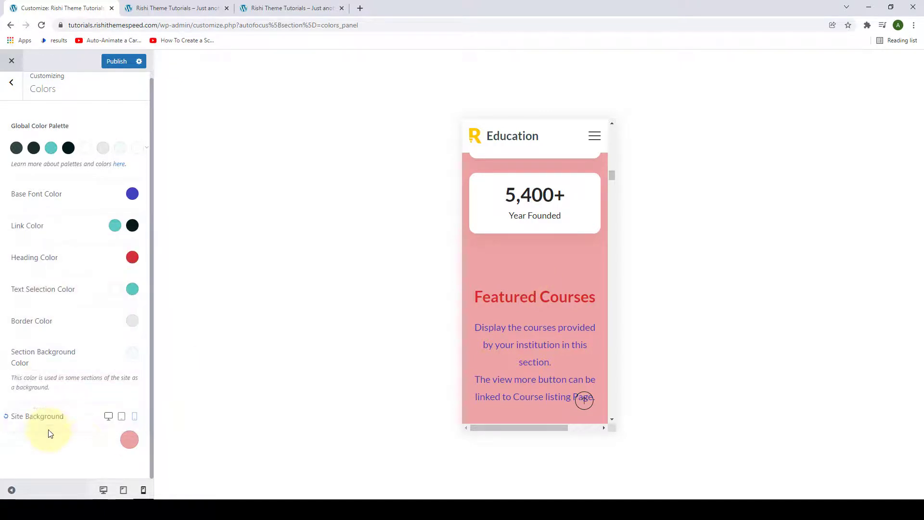
Switch Site Background to tablet and confirm the tablet preview background is still white.
click(121, 418)
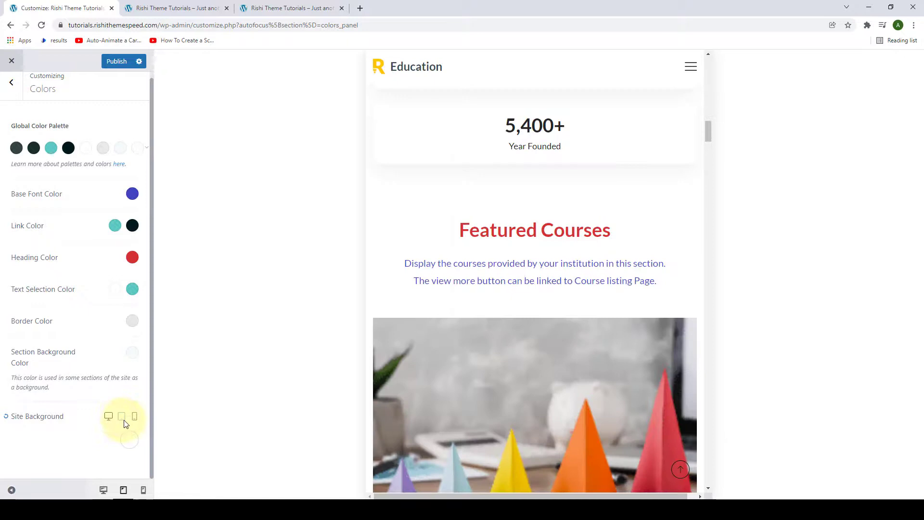
scroll(465, 333, up, 10)
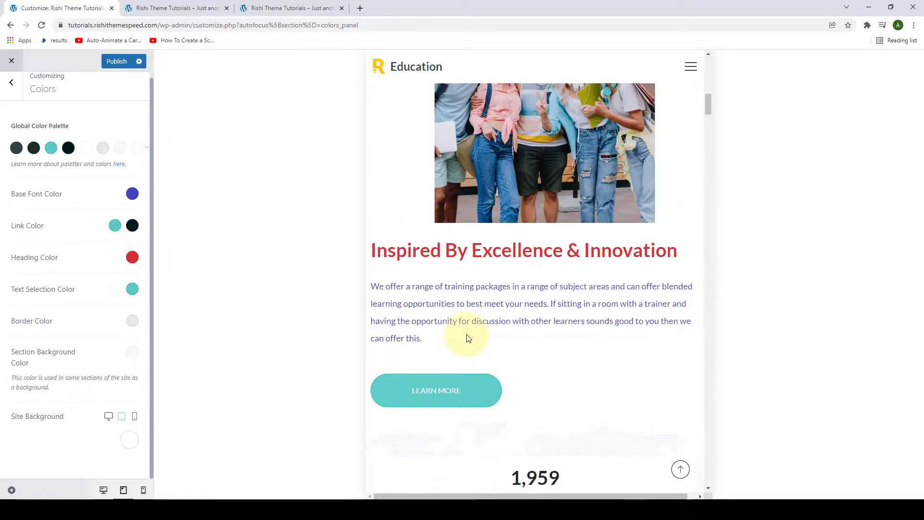
scroll(467, 338, up, 3)
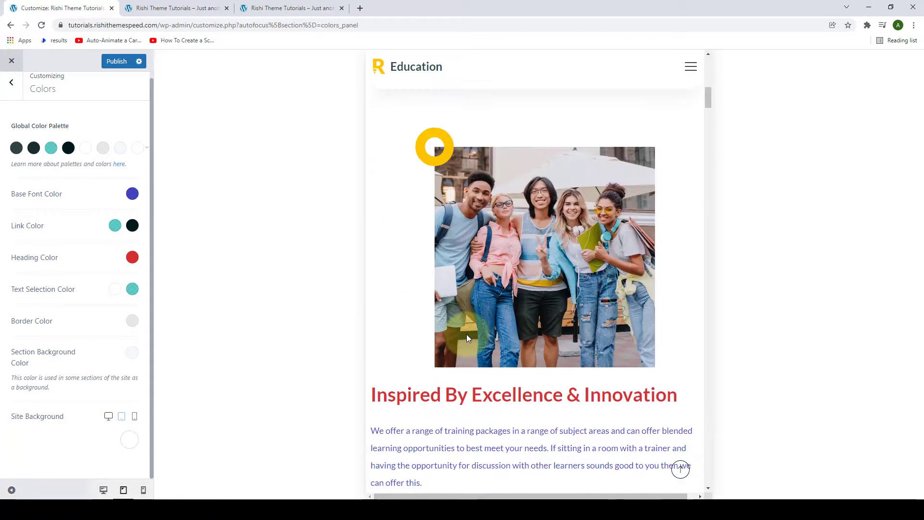
Return to the desktop background and review the pale-tinted stats and Featured Courses sections.
click(109, 418)
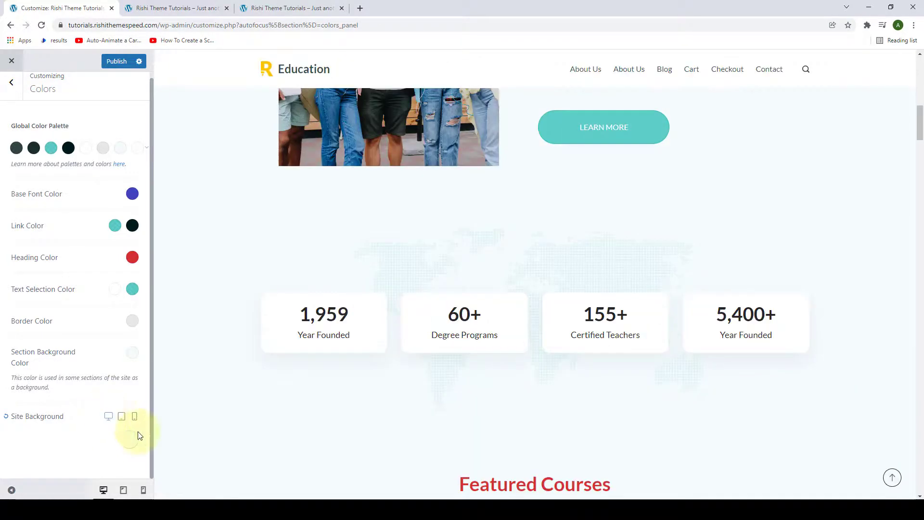
scroll(713, 369, up, 12)
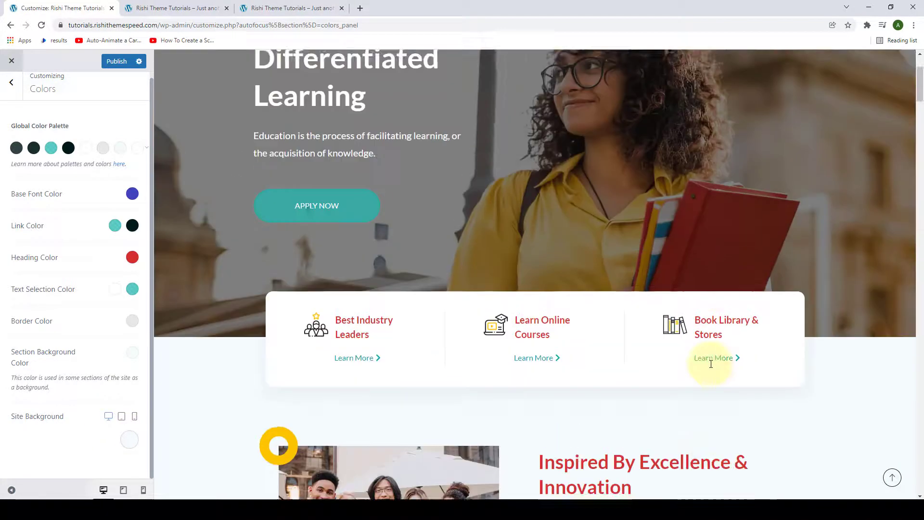
scroll(711, 367, down, 12)
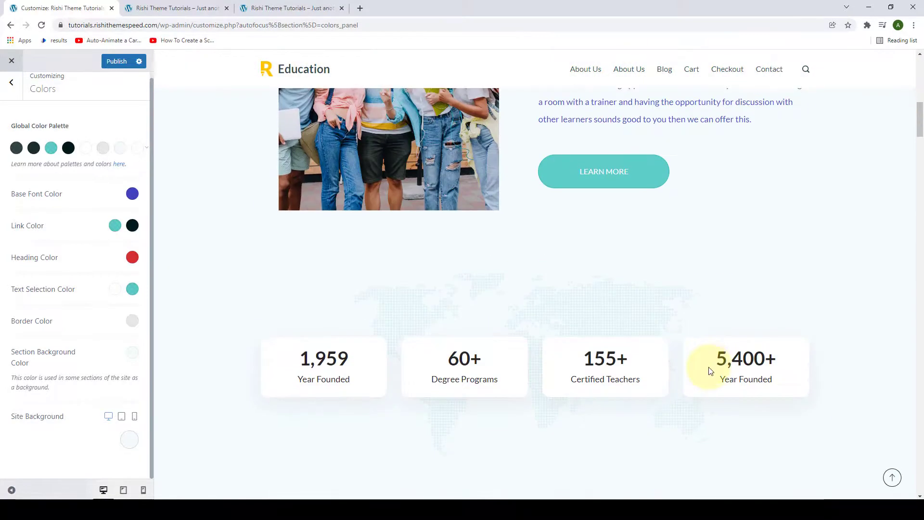
scroll(710, 371, down, 8)
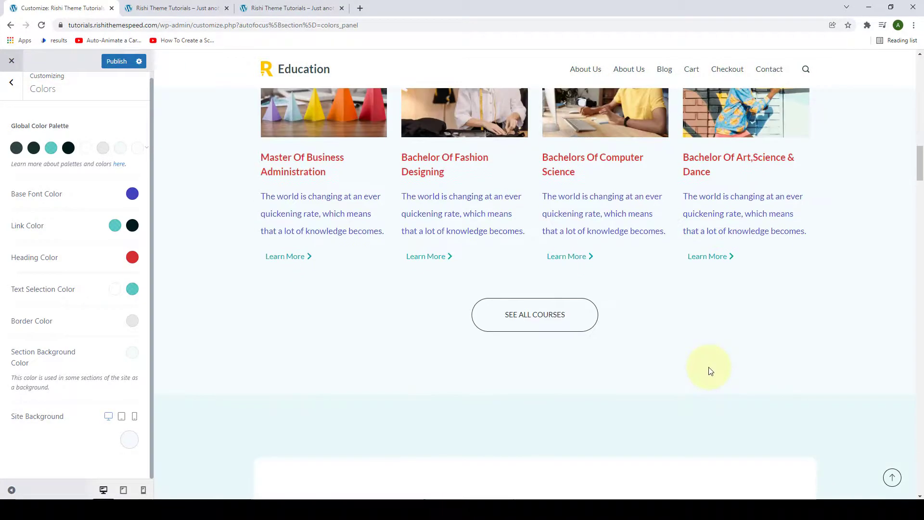
scroll(708, 370, up, 6)
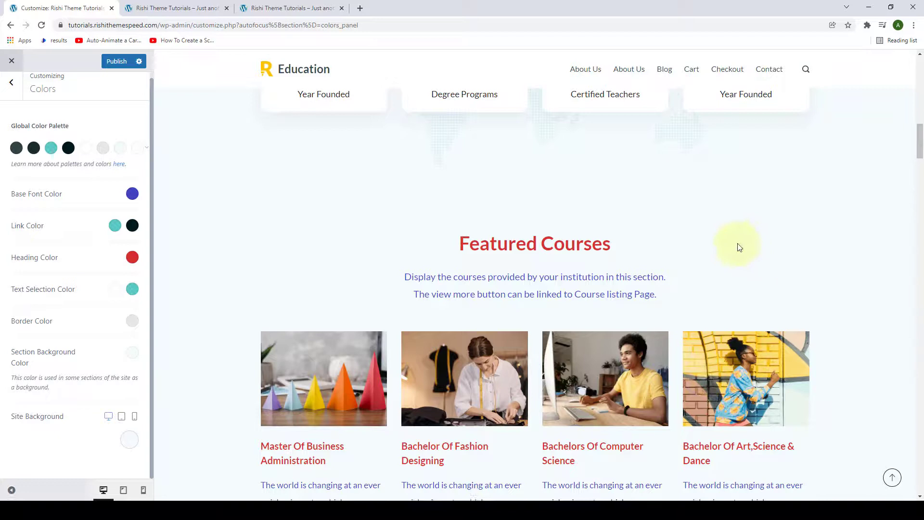